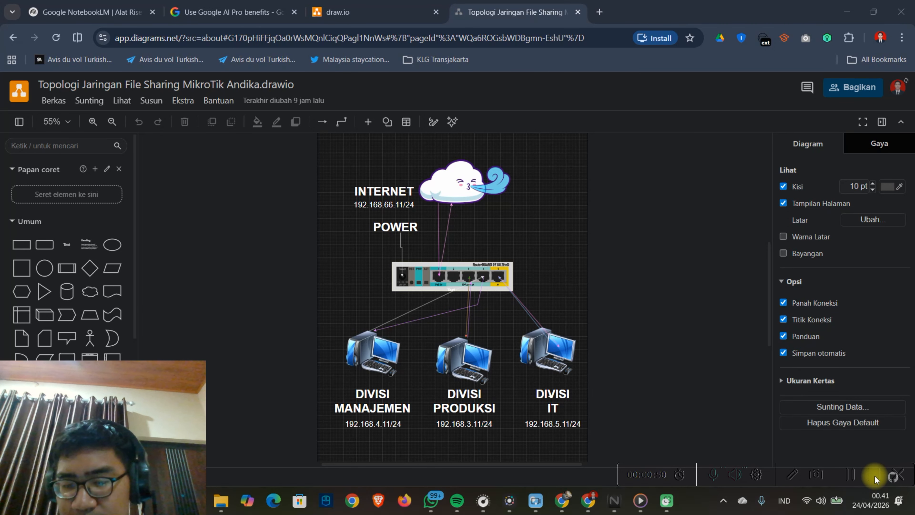
left_click(876, 475)
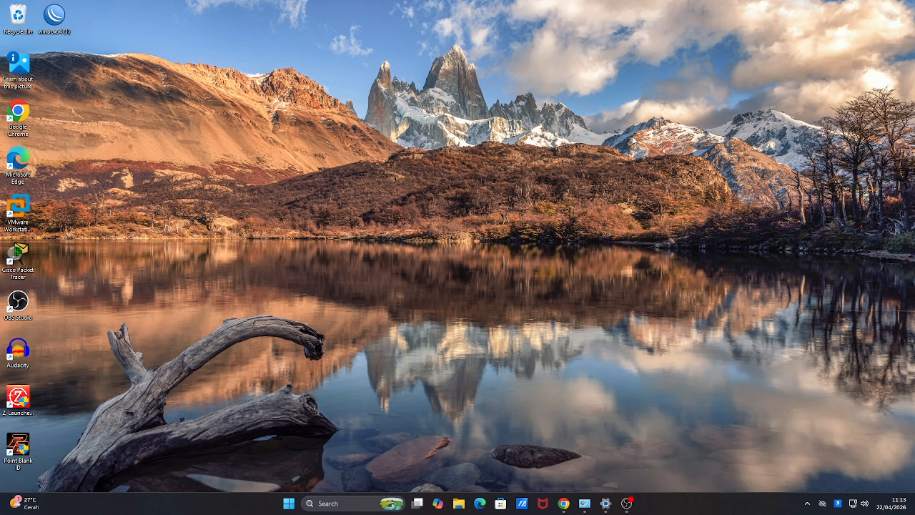
- Launch WinBox from the desktop and connect to the discovered router at 192.168.5.1
left_click(335, 505)
left_click(189, 380)
right_click(54, 19)
left_click(108, 100)
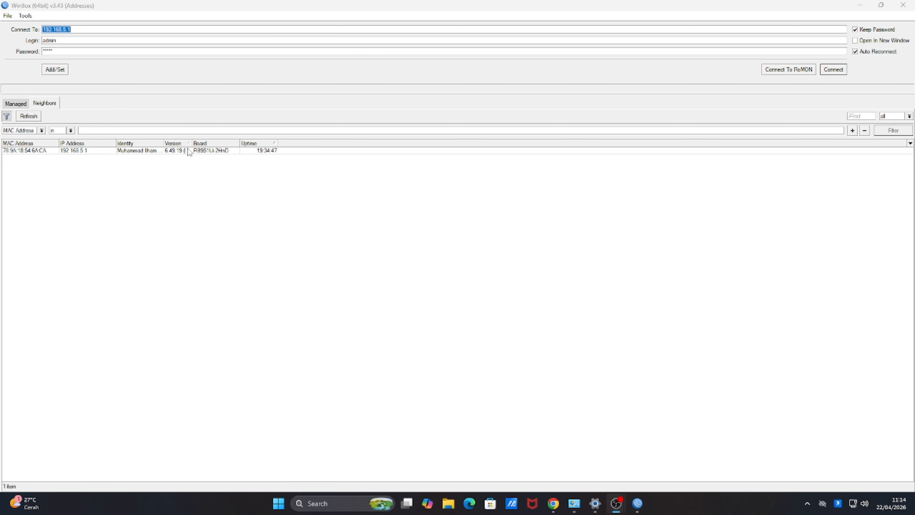
left_click(193, 155)
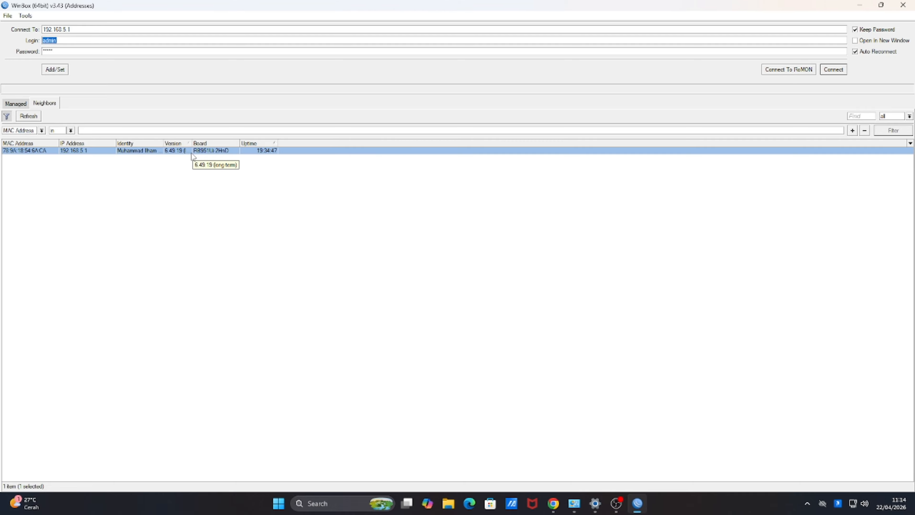
left_click(831, 69)
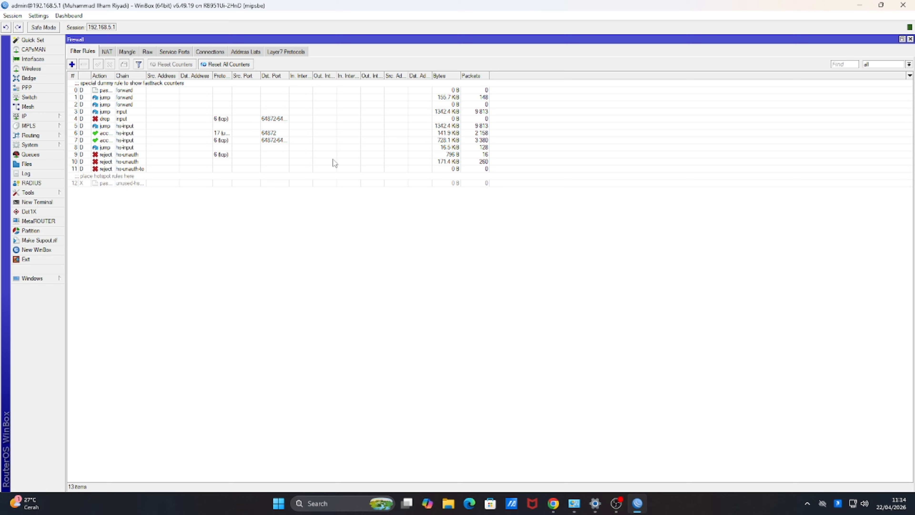
- In the IP firewall's filter rules, start a new forward-chain rule with source address 192.168.5.15
left_click(56, 118)
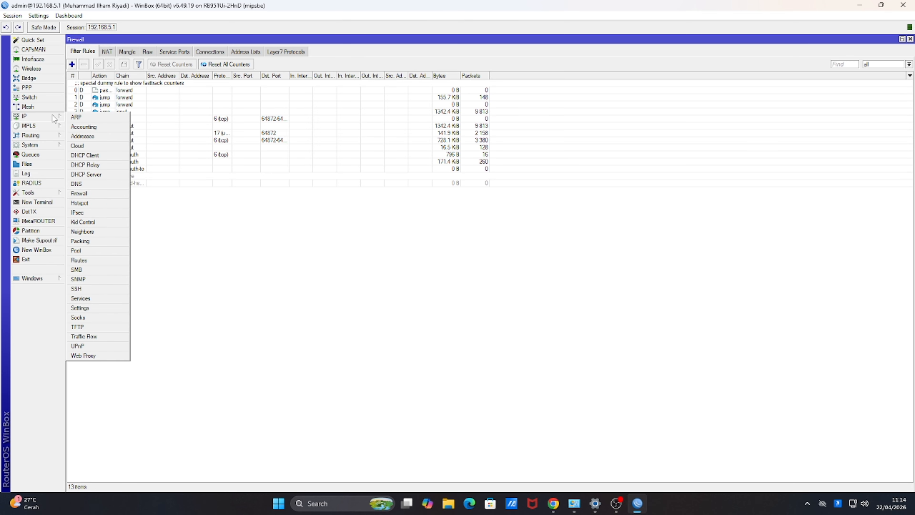
left_click(100, 195)
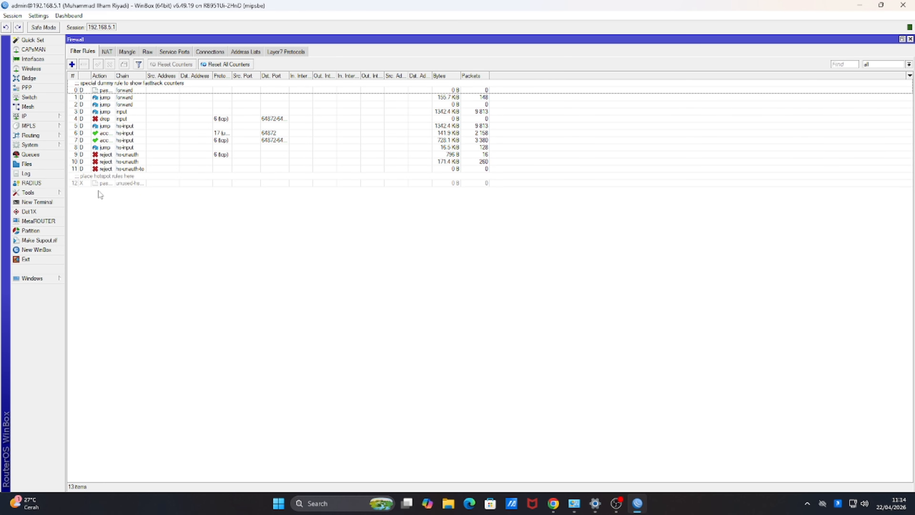
left_click(72, 64)
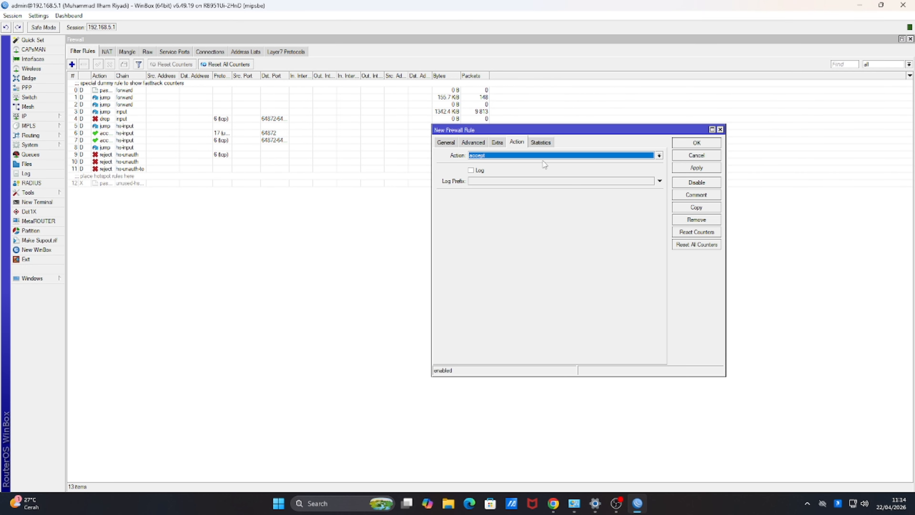
left_click(450, 144)
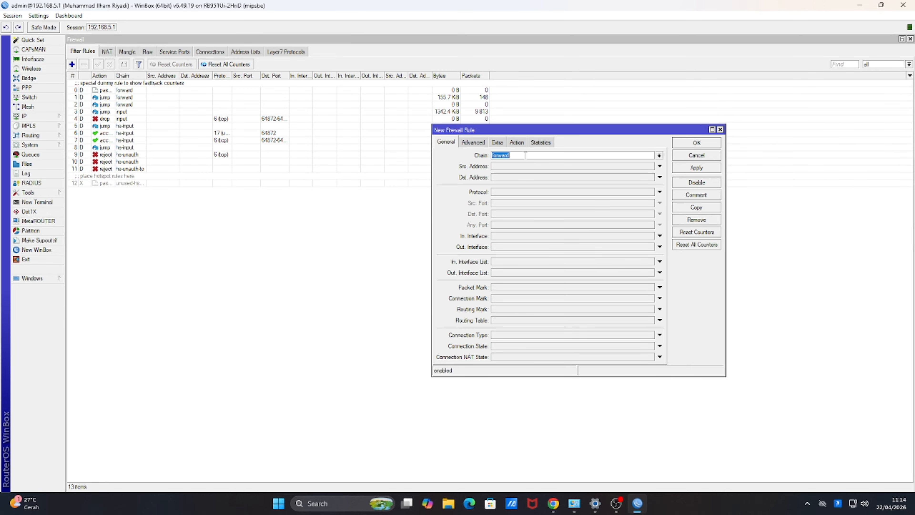
left_click(524, 166)
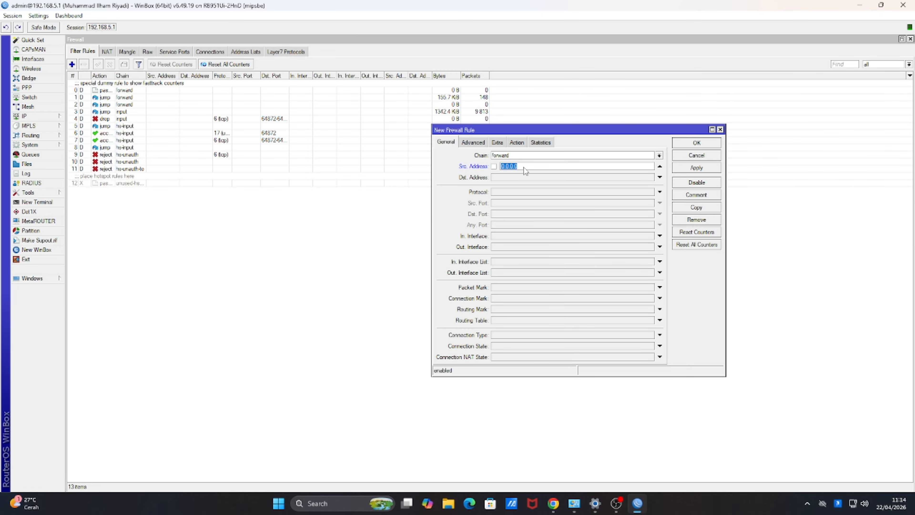
left_click(524, 167)
key("BackSpace")
key("BackSpace")
key("BackSpace")
key("BackSpace")
key("BackSpace")
key("BackSpace")
key("BackSpace")
type("192.168.5.15")
- Set the new firewall rule's destination address to 192.168.3.11
left_click(514, 177)
left_click(519, 176)
key("BackSpace")
key("BackSpace")
key("BackSpace")
key("BackSpace")
key("BackSpace")
type("192.168.3.11")
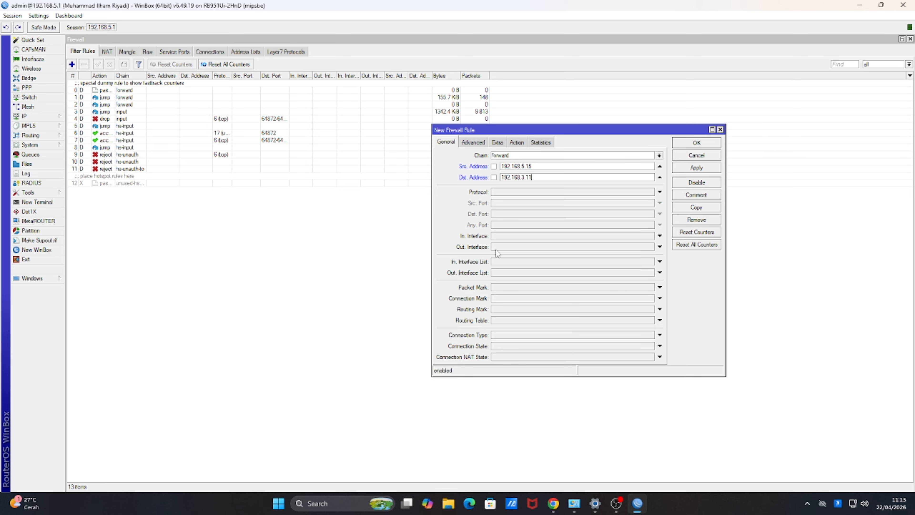
- Set the rule's in-interface to ether5-DEV(IT) and its out-interface to ether3-DEV(PRODUCTION)
left_click(508, 248)
left_click(513, 247)
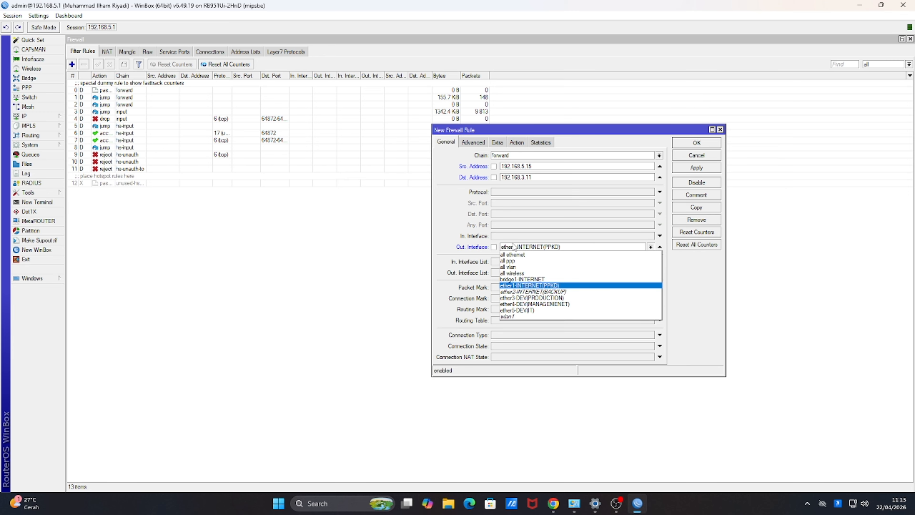
left_click(513, 235)
left_click(513, 236)
left_click(513, 236)
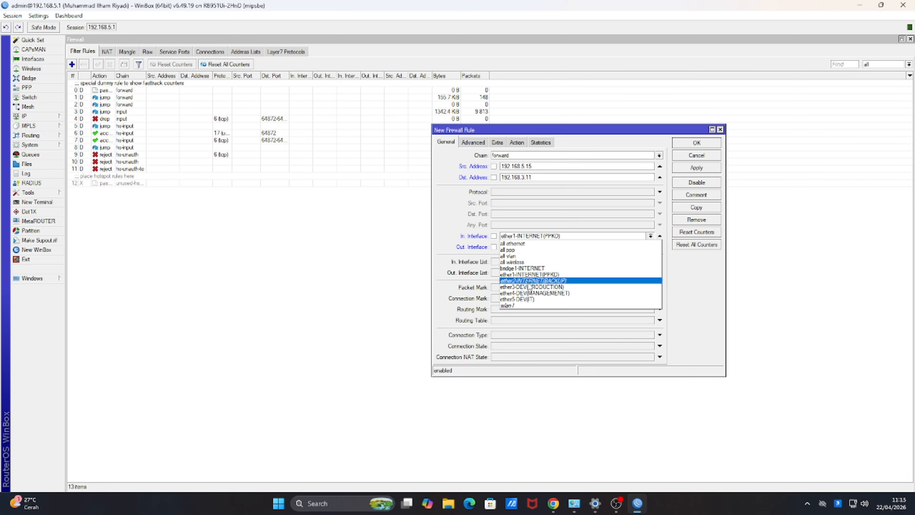
left_click(529, 300)
left_click(529, 249)
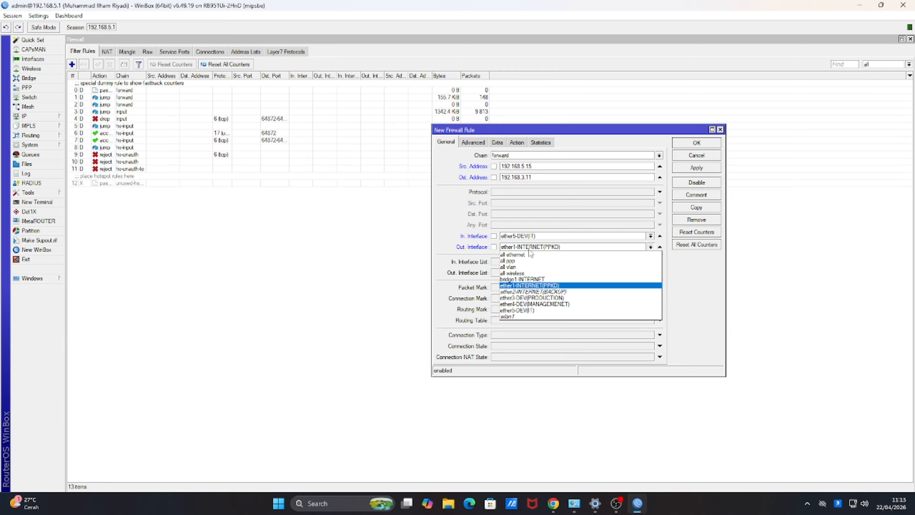
left_click(536, 298)
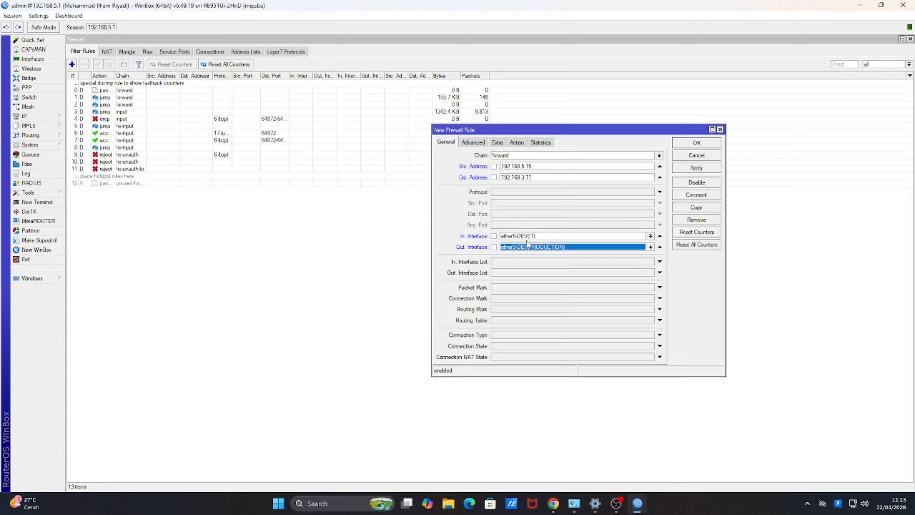
- Keep the rule's action as accept, add the comment "IT TO PRODUKSI ACCEPT" and save the rule
left_click(515, 142)
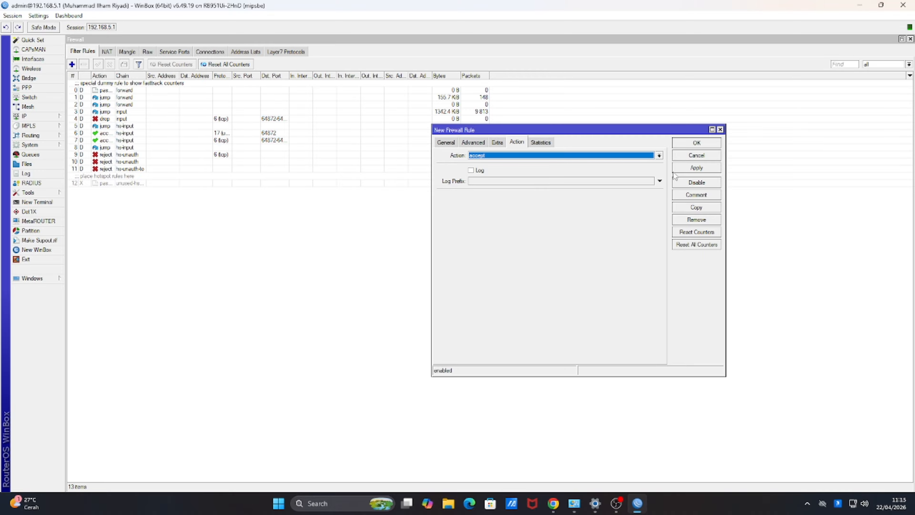
left_click(695, 195)
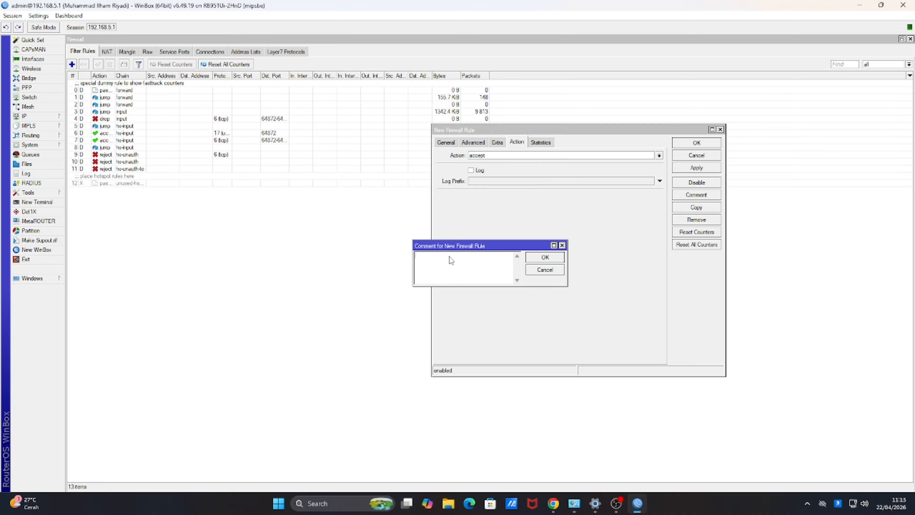
type("IT TO PRODUKSI ACCEPT")
left_click(544, 257)
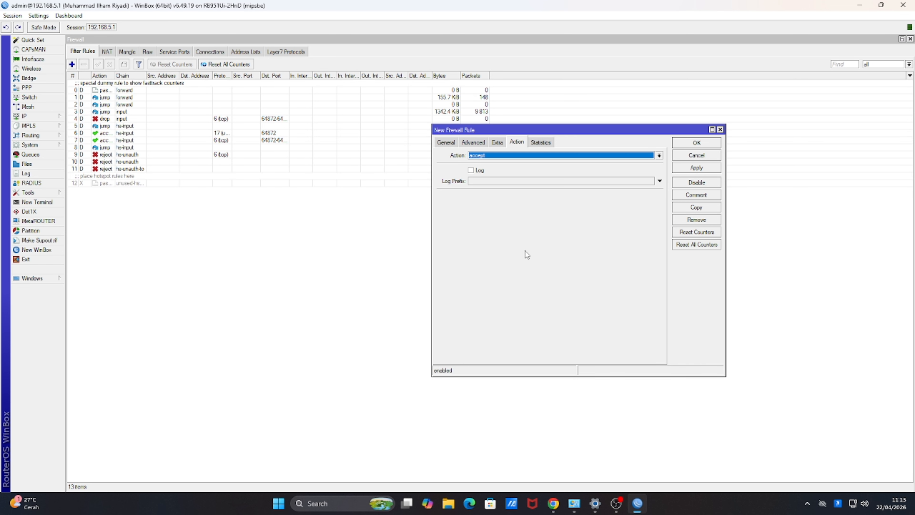
left_click(696, 144)
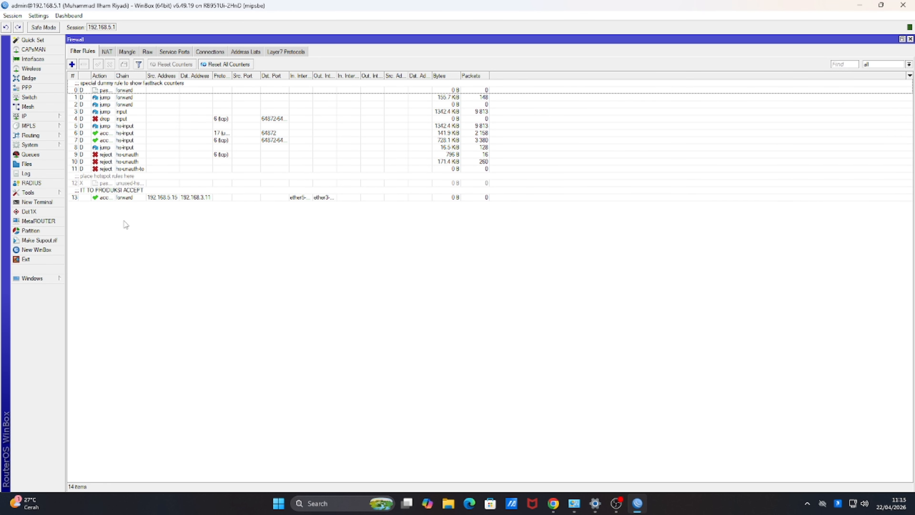
- Start another forward-chain filter rule with source address 192.168.3.11 and destination address 192.168.5.15
left_click(71, 64)
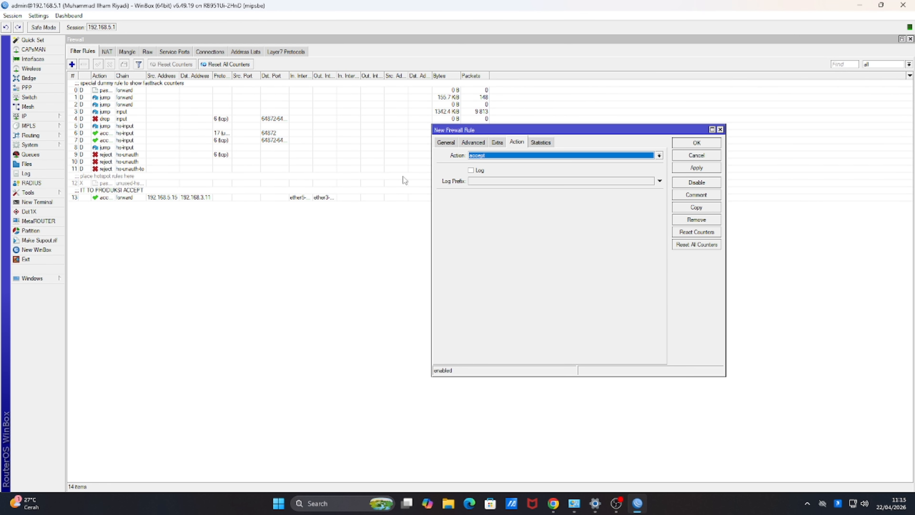
left_click(441, 145)
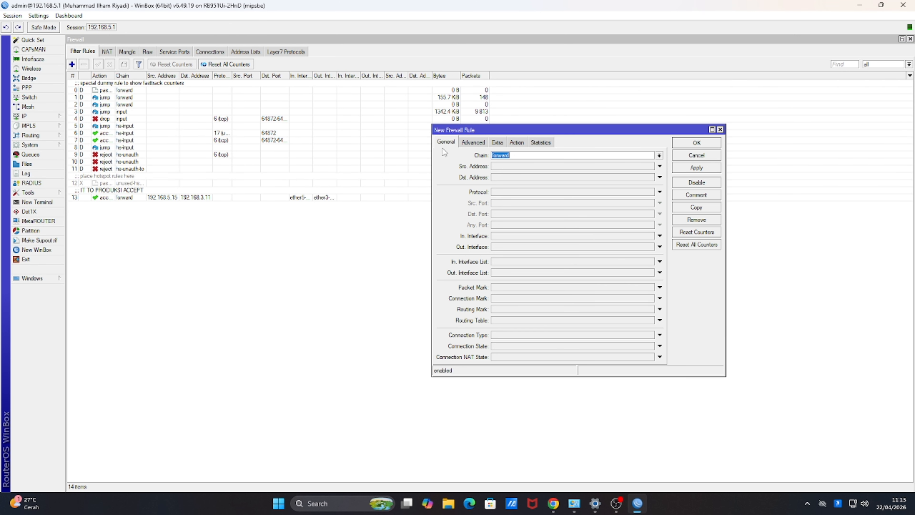
left_click(512, 167)
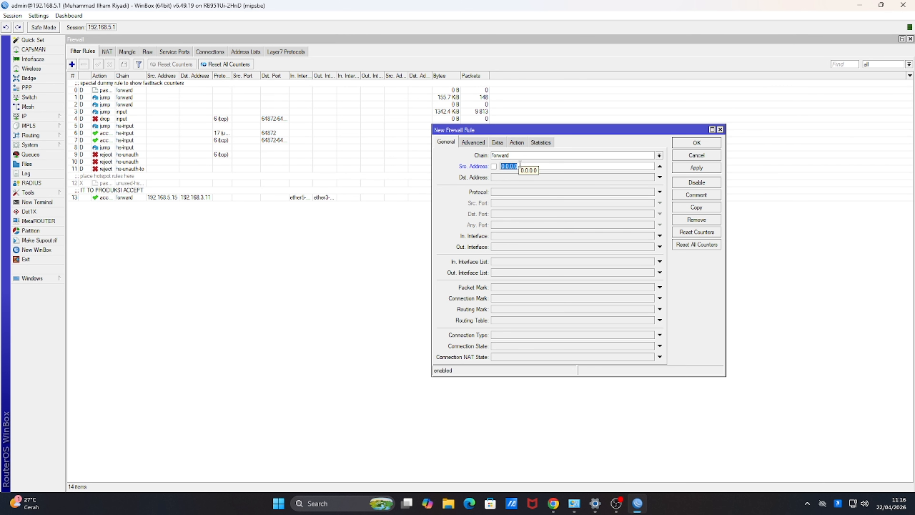
left_click(520, 166)
key("BackSpace")
key("BackSpace")
key("BackSpace")
key("BackSpace")
key("BackSpace")
key("BackSpace")
key("BackSpace")
type("192.168.3.11")
left_click(503, 179)
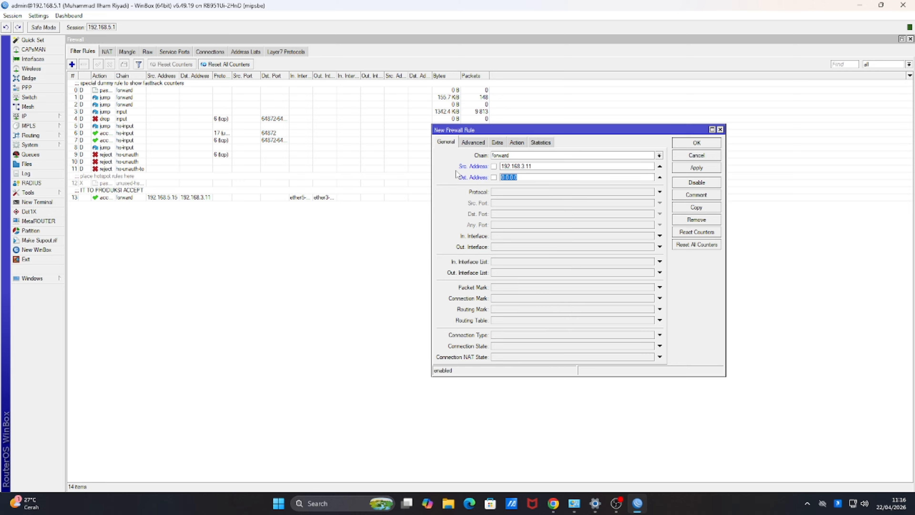
type("192.168.5.15")
- Set the second rule's in-interface to ether3-DEV(PRODUCTION) and its out-interface to ether5-DEV(IT)
left_click(515, 238)
left_click(518, 239)
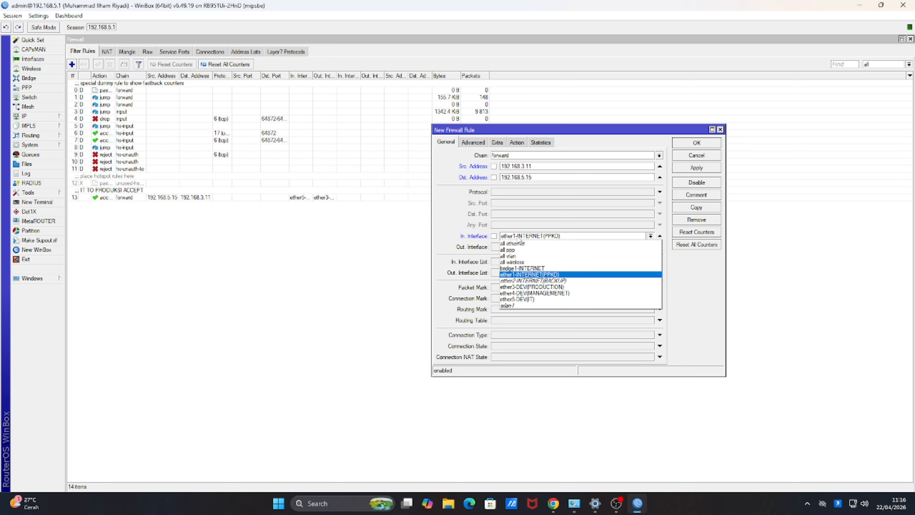
left_click(536, 287)
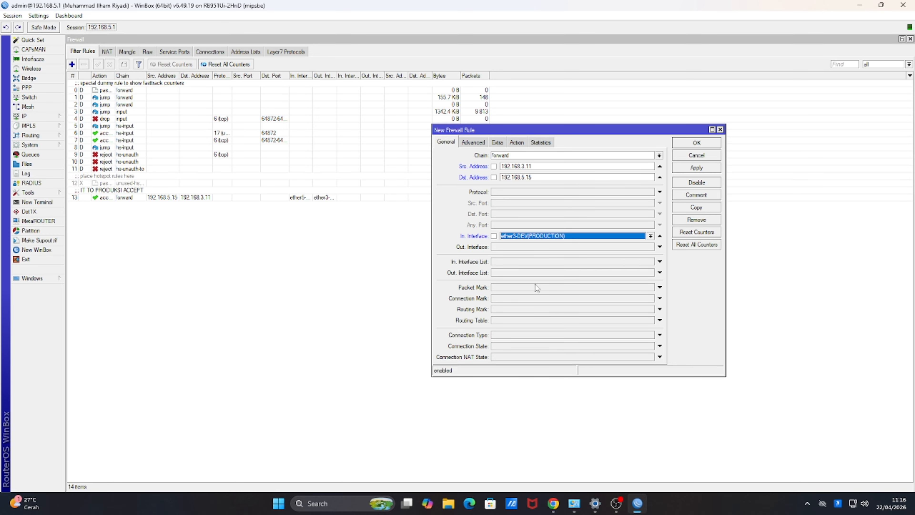
left_click(530, 246)
left_click(531, 247)
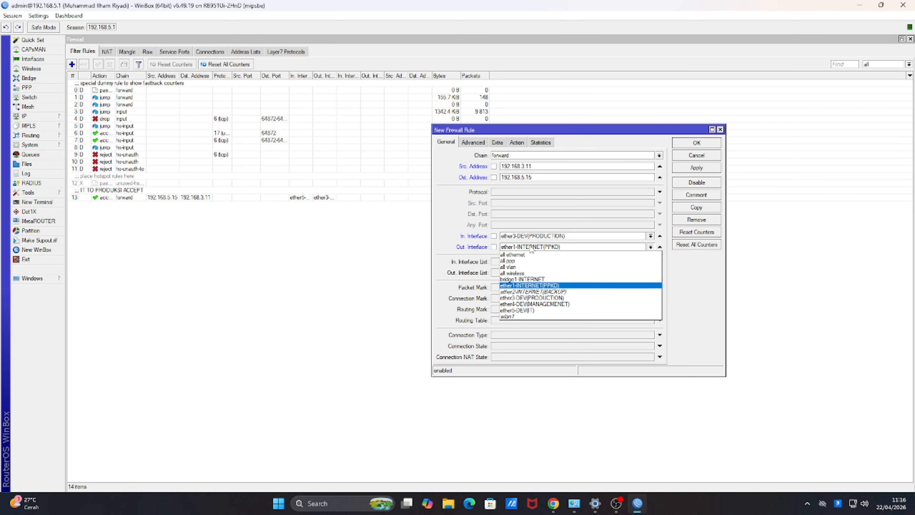
left_click(539, 308)
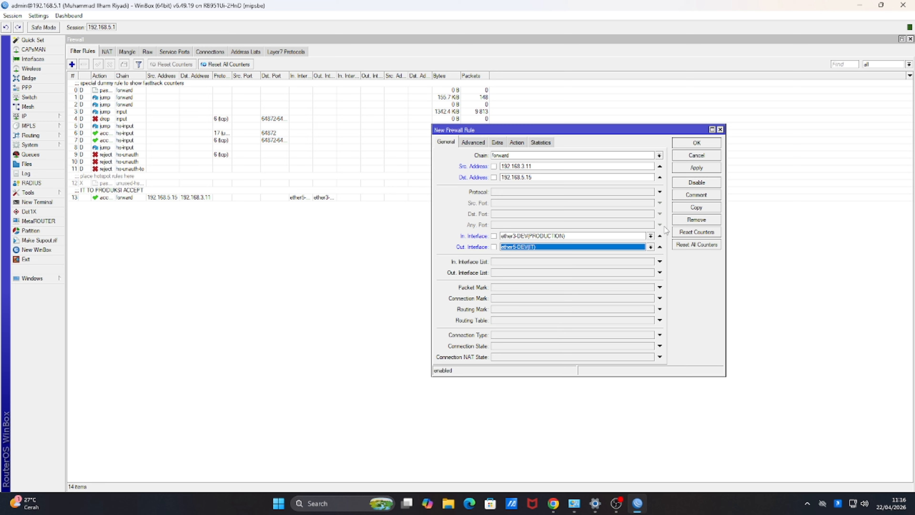
- Set the second rule's action to drop and restrict it to connections in the new state
left_click(691, 197)
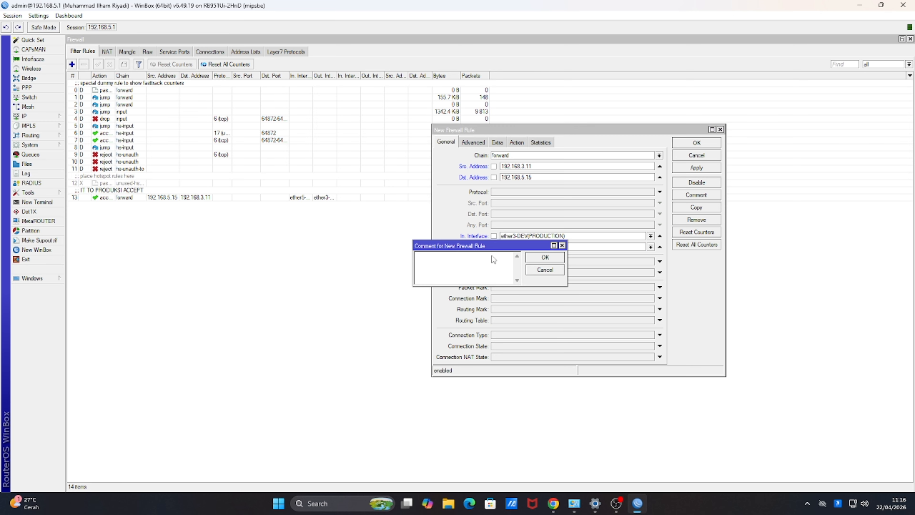
left_click(562, 246)
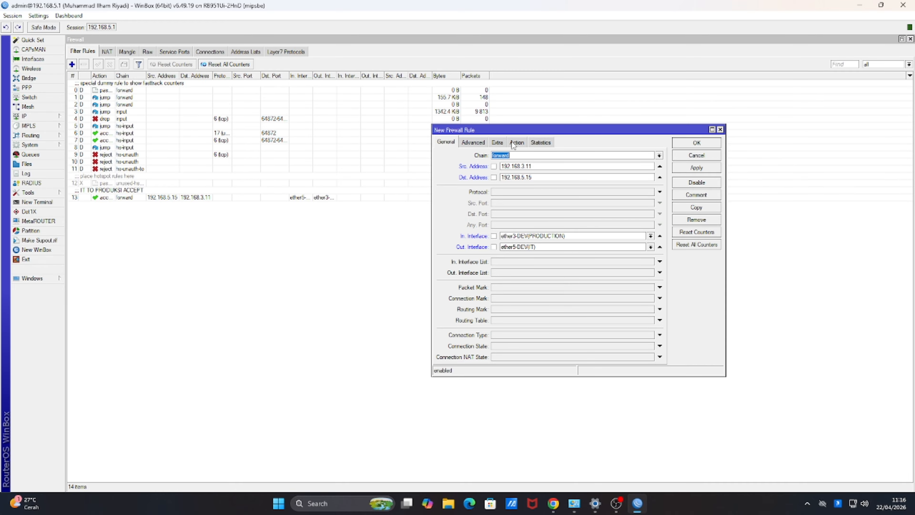
left_click(516, 142)
left_click(519, 155)
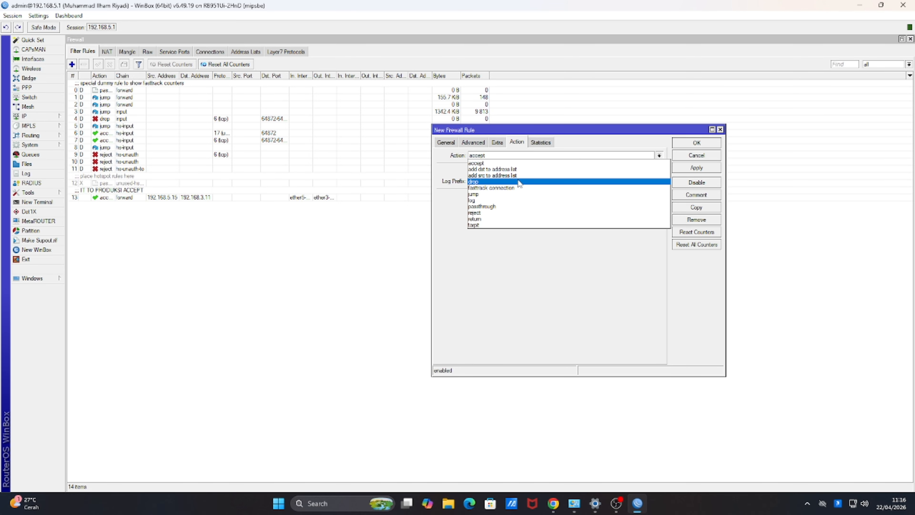
left_click(476, 161)
left_click(446, 142)
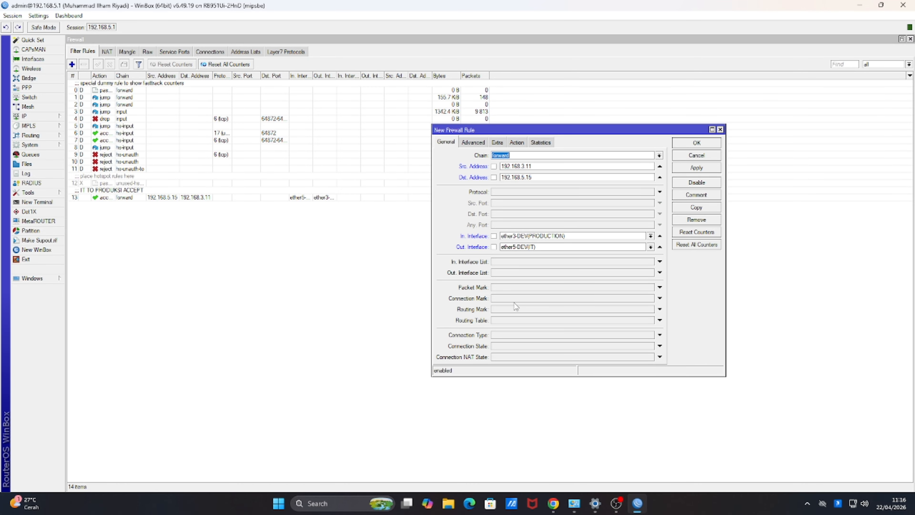
left_click(505, 346)
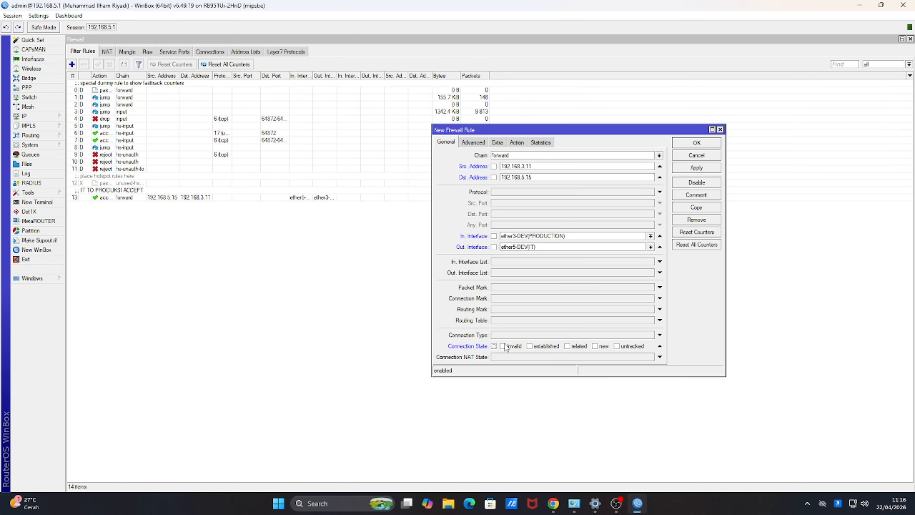
- Add the comment "PRODUKSI TO IT DROP" to the drop rule and save it
left_click(692, 195)
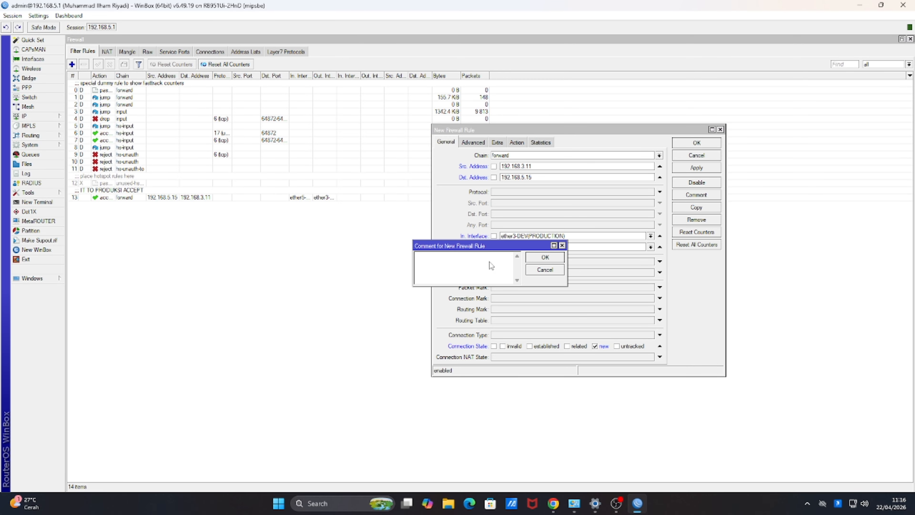
type("PRODUKSI TO IP DROP")
left_click(533, 255)
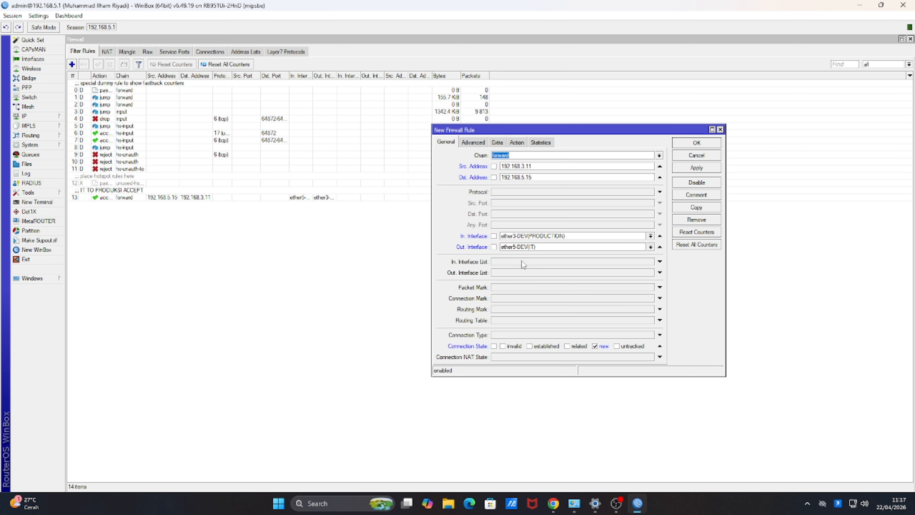
left_click(715, 145)
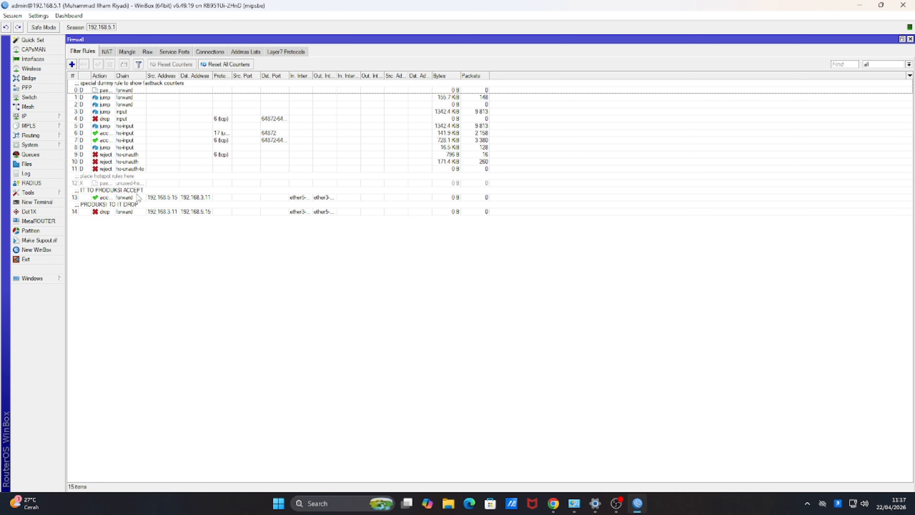
- Start a new forward-chain filter rule with source address 192.168.4.11 and destination address 192.168.3.11
left_click(72, 65)
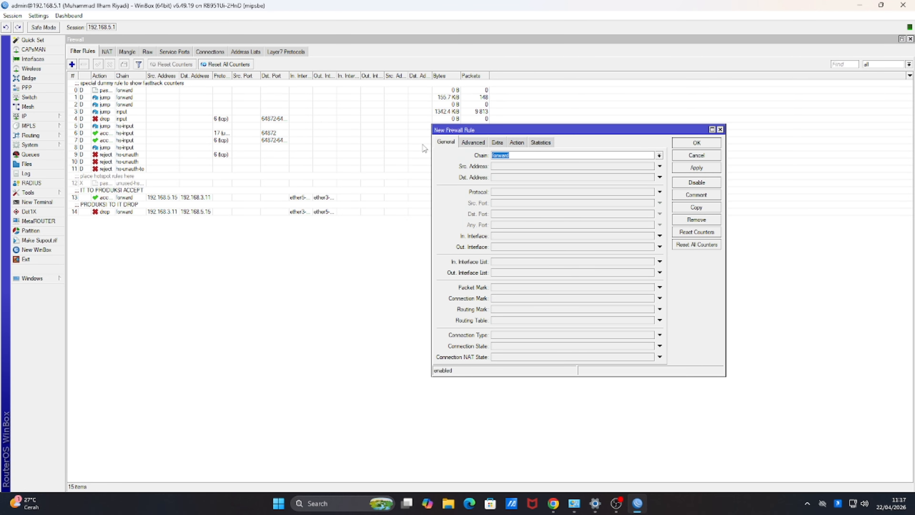
left_click(520, 166)
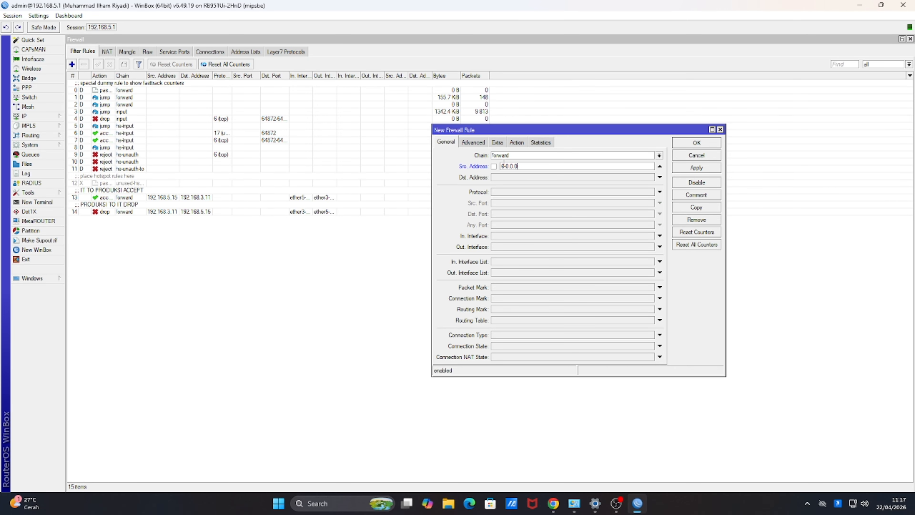
key("BackSpace")
key("BackSpace")
key("BackSpace")
key("BackSpace")
key("BackSpace")
key("BackSpace")
key("BackSpace")
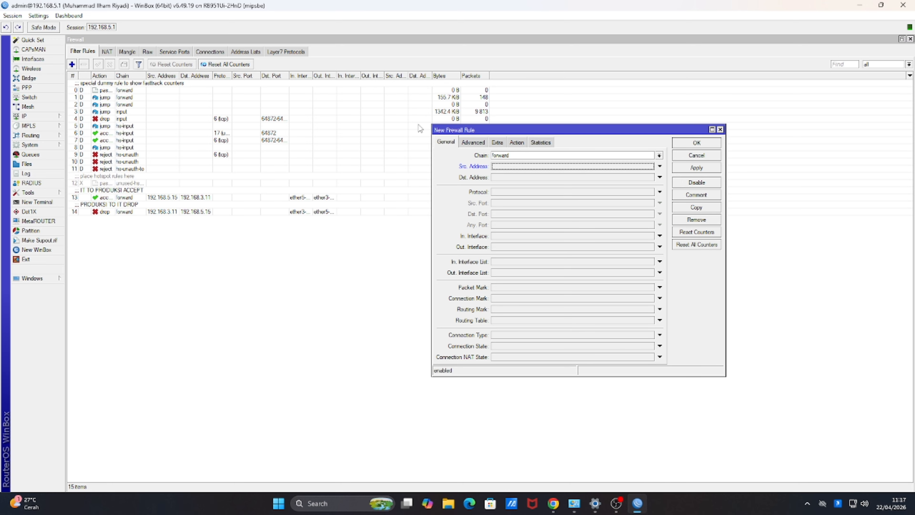
type("192.168")
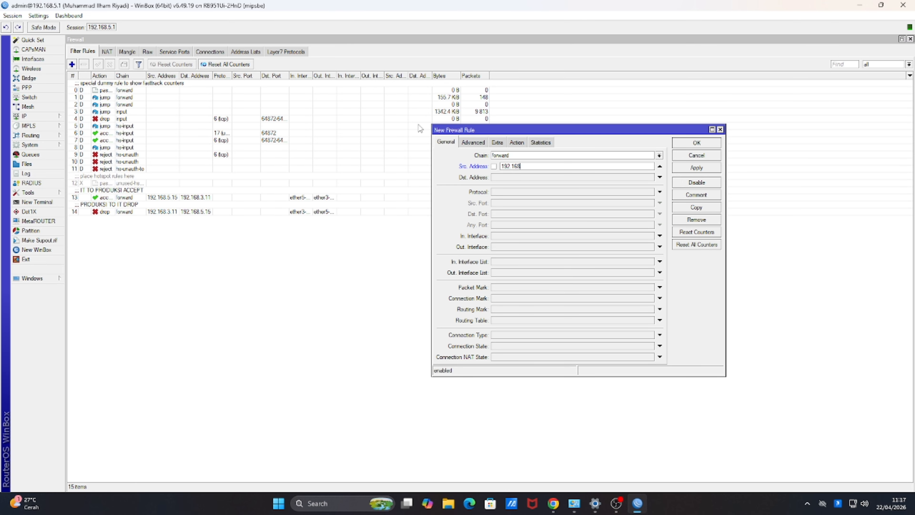
type(".4.11")
left_click(501, 175)
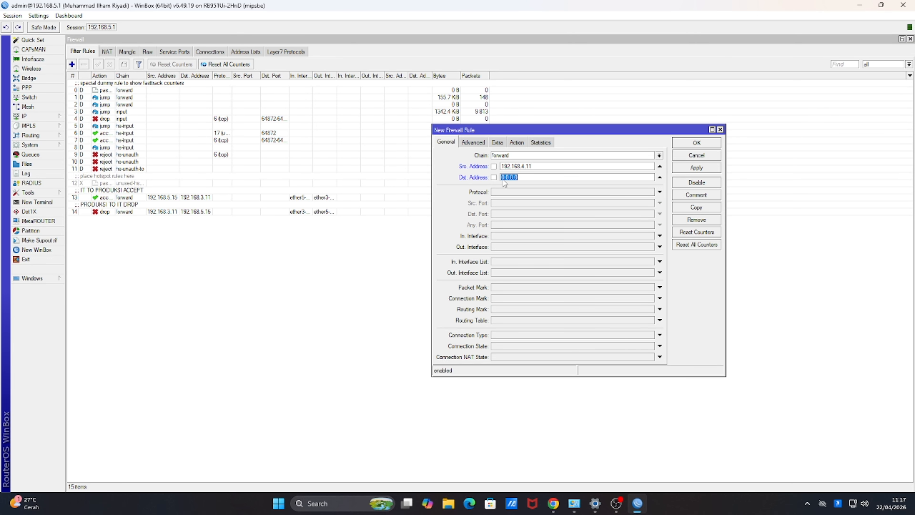
type("192.168.3.11")
- Set the management-to-production rule's in-interface to ether4-DEV(MANAGEMENET) and its out-interface to ether3-DEV(PRODUCTION)
left_click(511, 238)
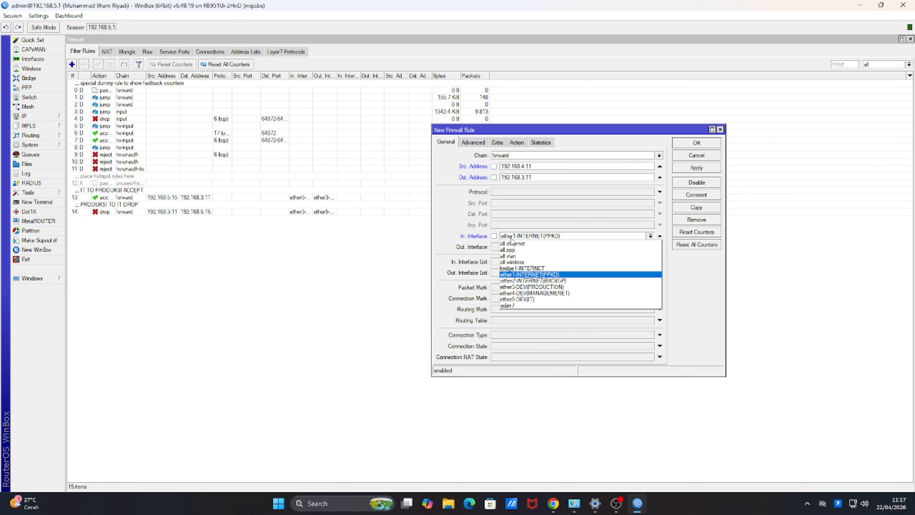
key("Down")
key("Down")
key("Down")
key("Return")
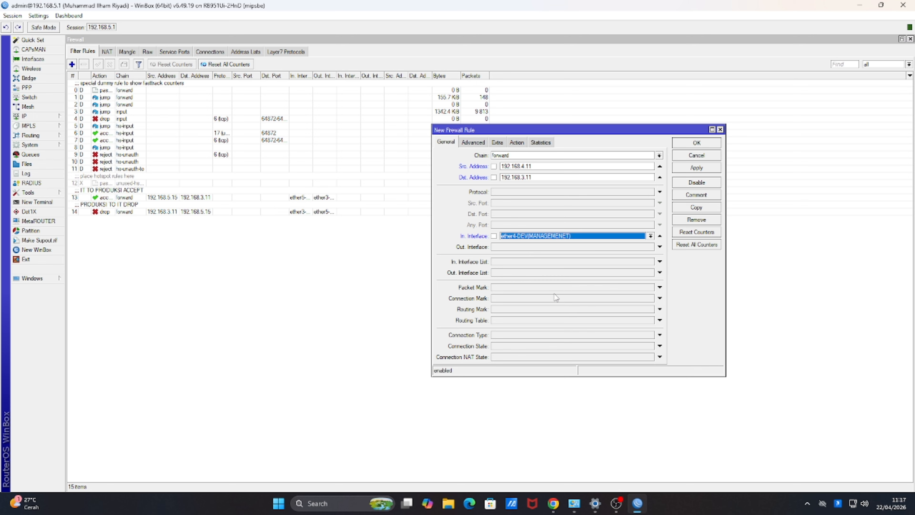
left_click(546, 249)
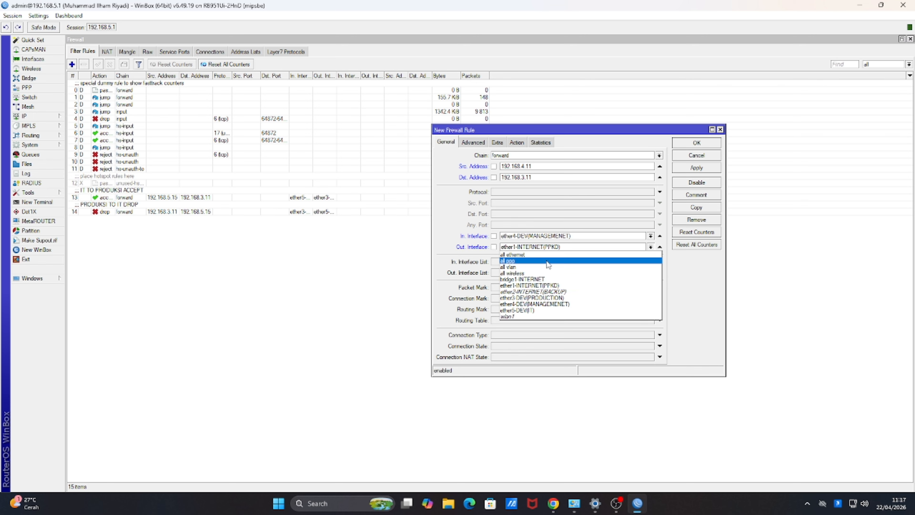
left_click(548, 300)
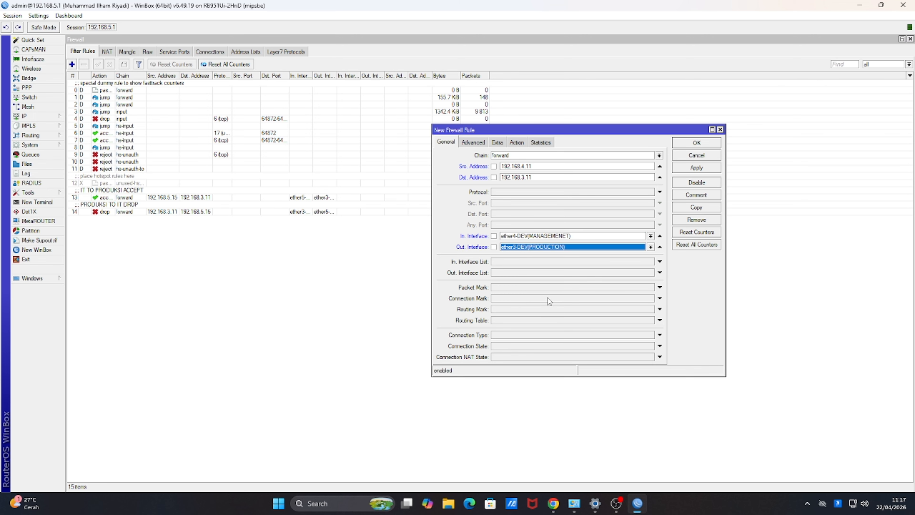
left_click(538, 263)
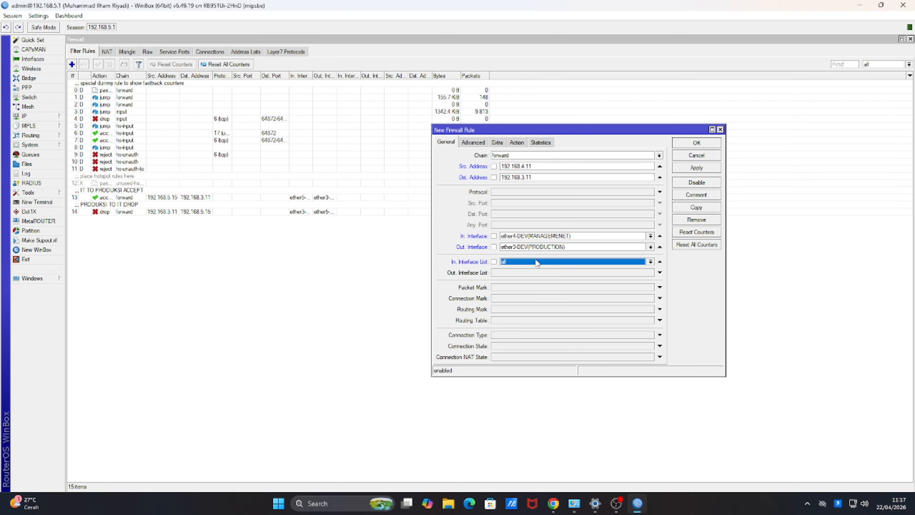
- Choose accept as the rule's action and clear its in-interface list condition
left_click(516, 142)
left_click(520, 155)
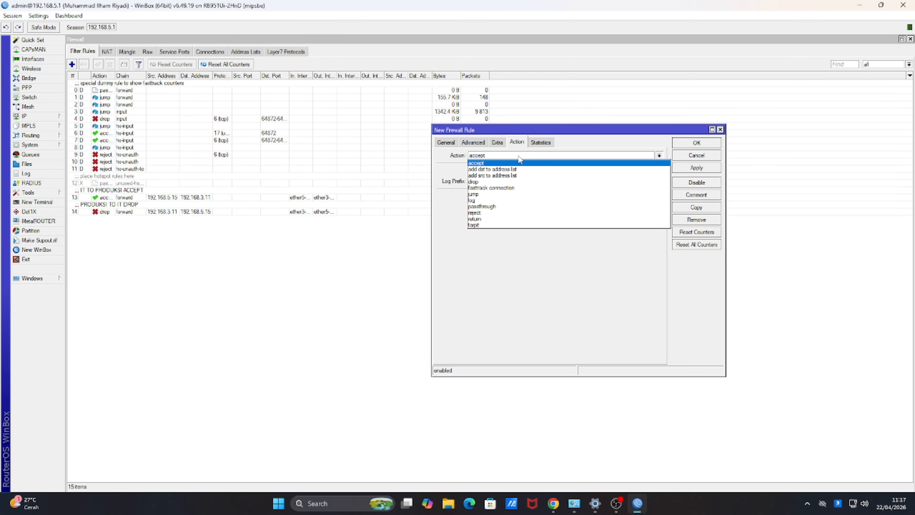
left_click(520, 161)
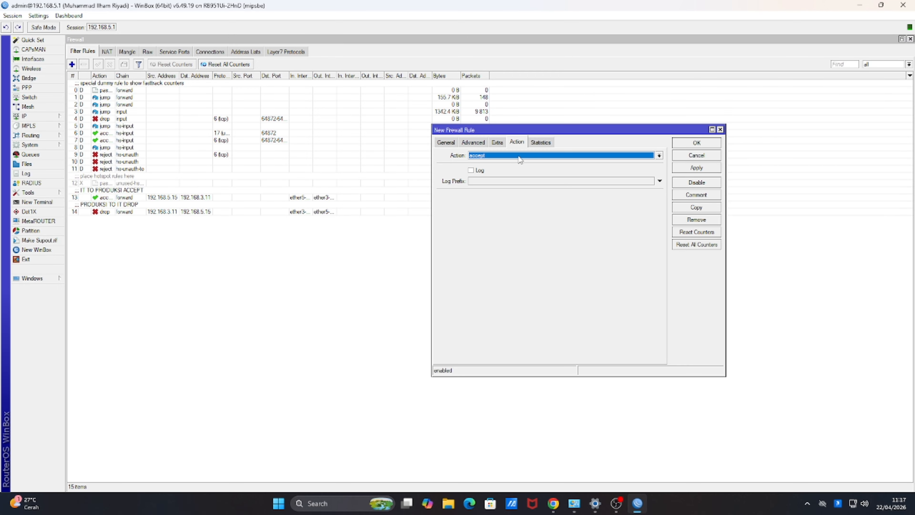
left_click(455, 142)
left_click(528, 262)
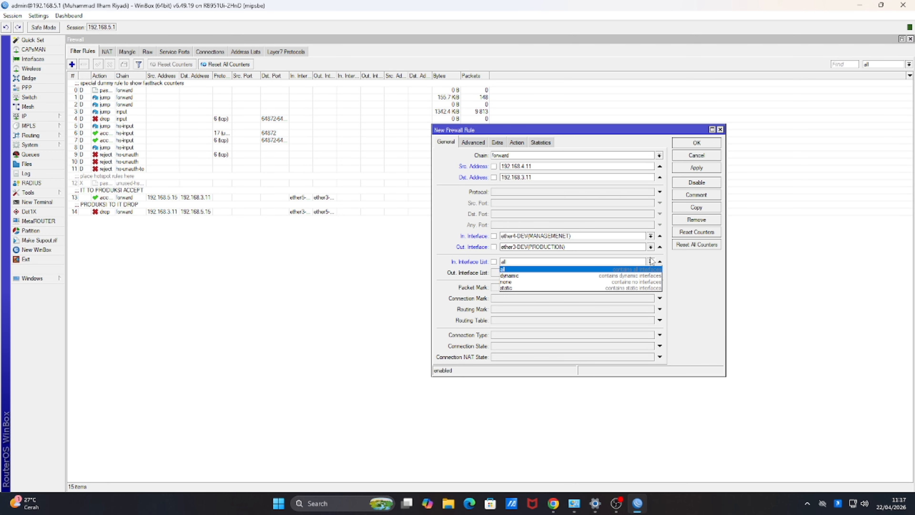
left_click(660, 263)
left_click(660, 262)
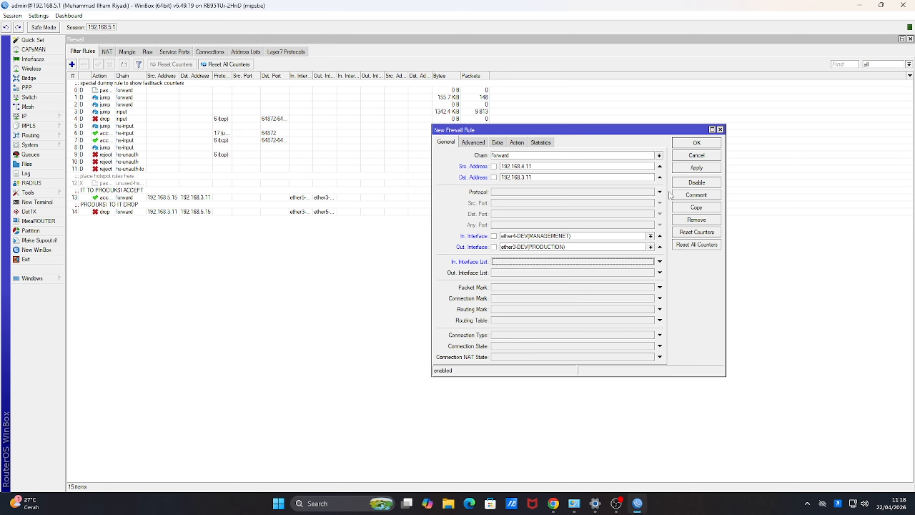
- Add the comment "MANAGEMENT TO PRODUKSI ACC" to the accept rule and save it
left_click(516, 143)
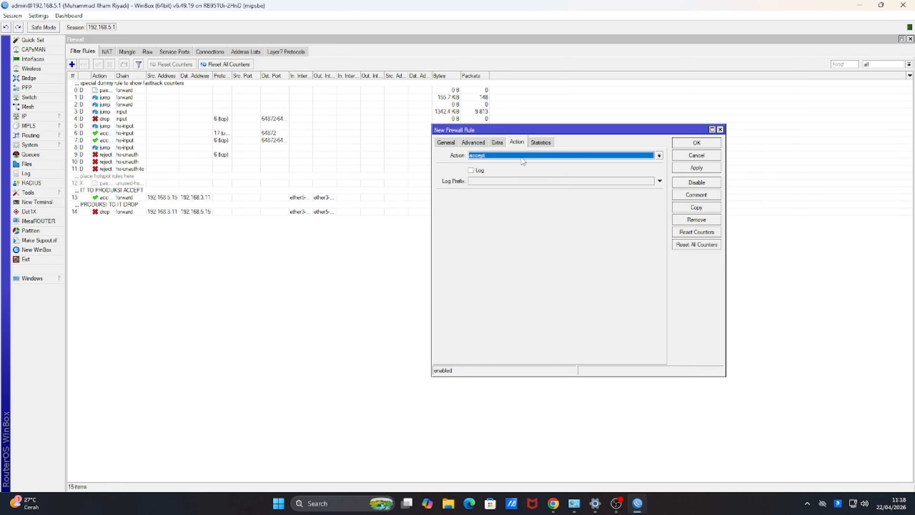
left_click(704, 194)
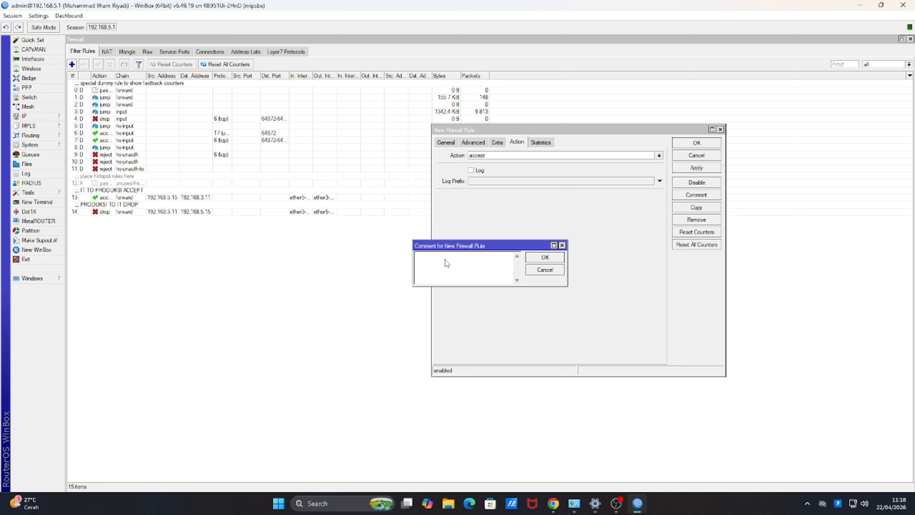
type("MANAGEMENT TO PRODUKSI ACC")
left_click(539, 258)
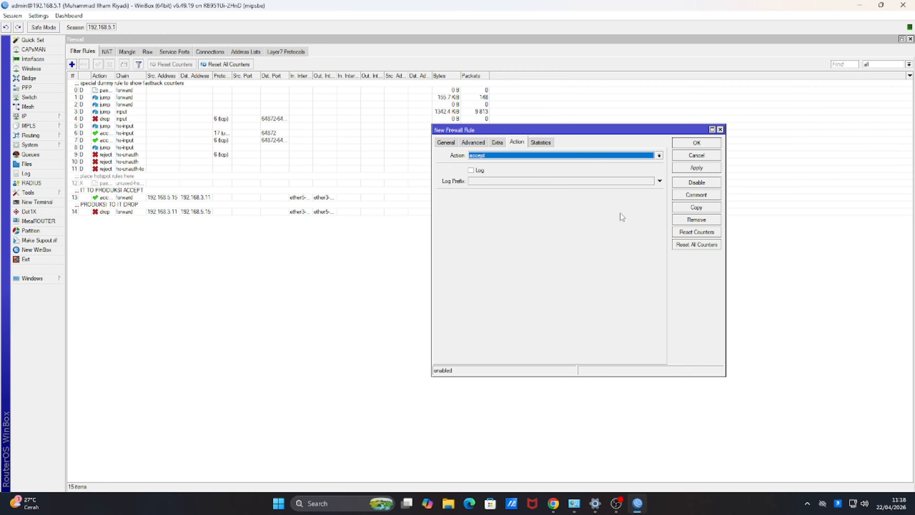
left_click(688, 144)
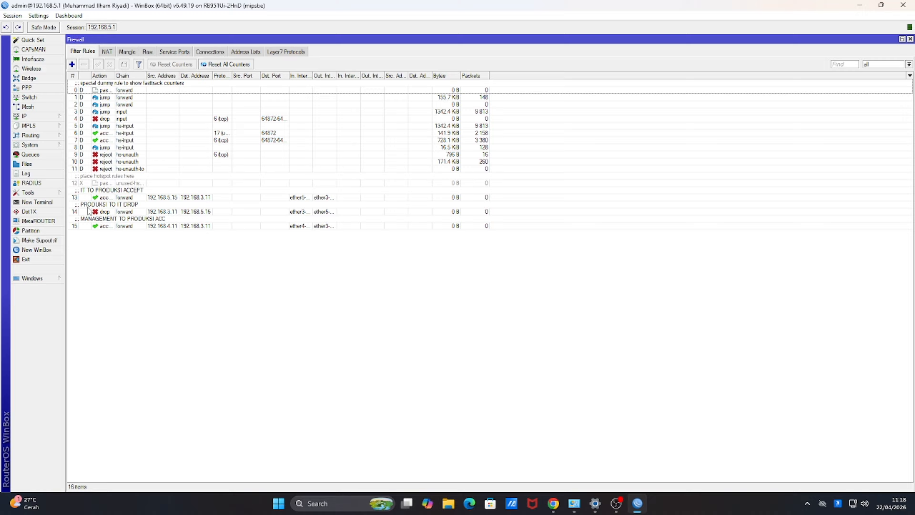
- Start another forward-chain filter rule with source address 192.168.3.11 and destination address 192.168.4.11
left_click(72, 64)
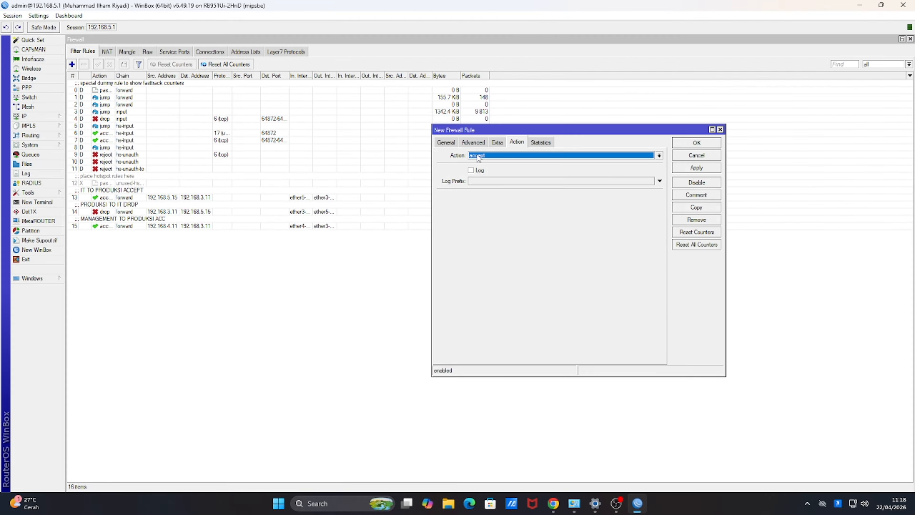
left_click(446, 142)
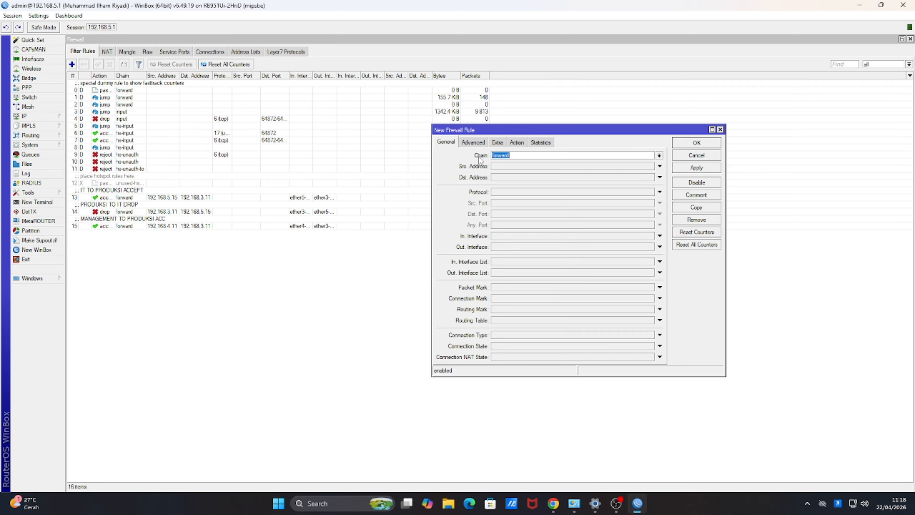
left_click(514, 165)
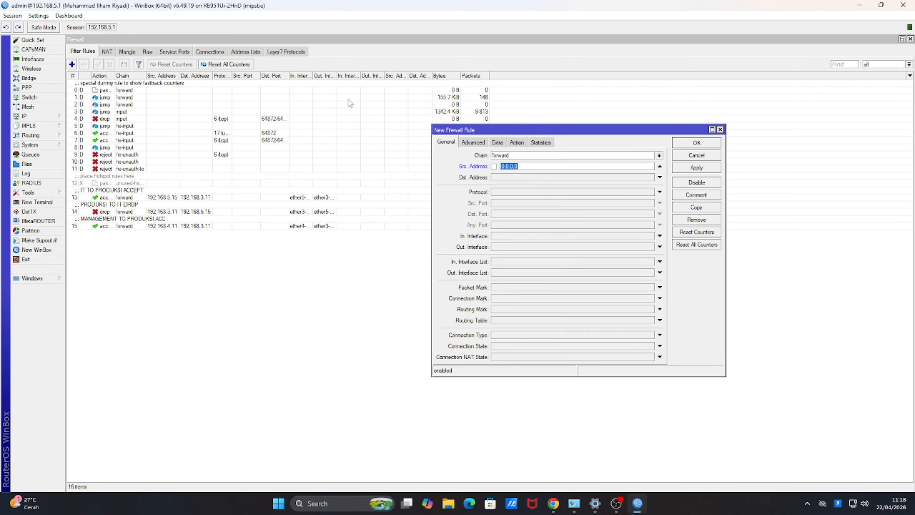
key("BackSpace")
type("192.168.3.11")
left_click(497, 179)
type("192.16")
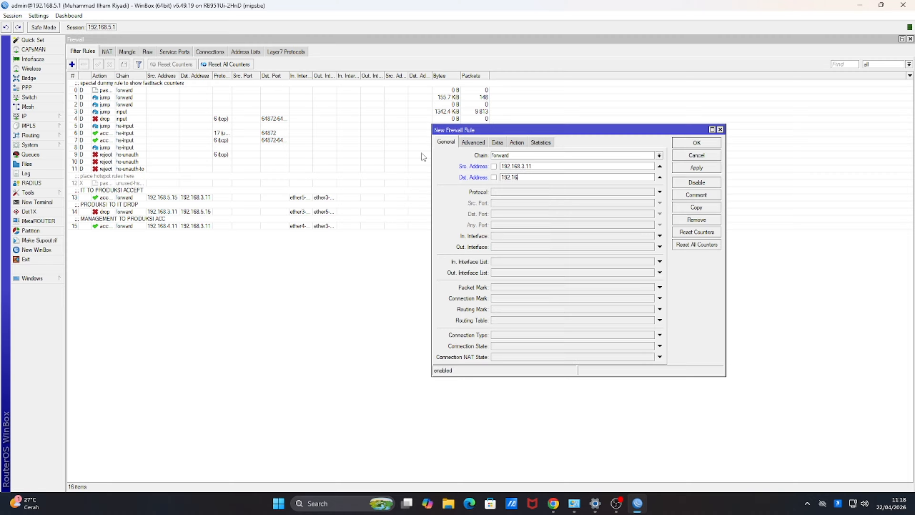
type("8.4.11")
- Set the production-to-management rule's in-interface to ether3-DEV(PRODUCTION) and its out-interface to ether4-DEV(MANAGEMENET)
left_click(517, 235)
left_click(517, 235)
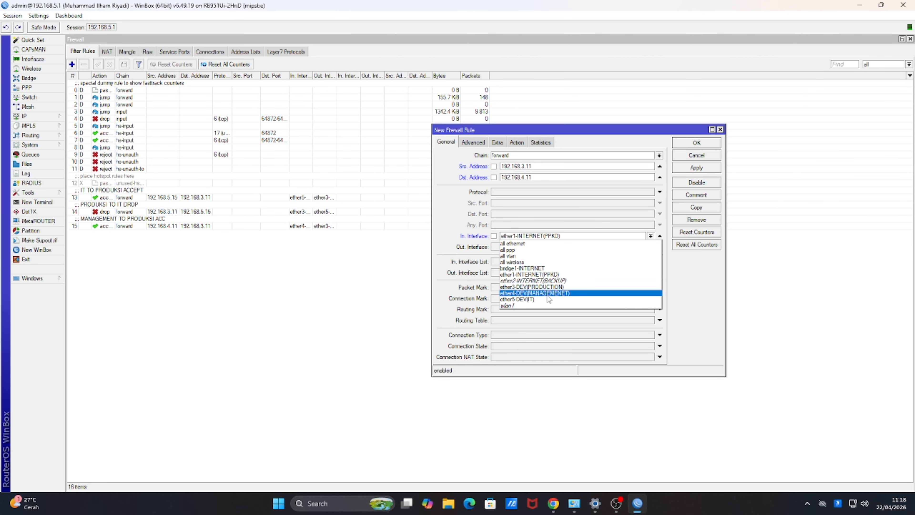
left_click(549, 287)
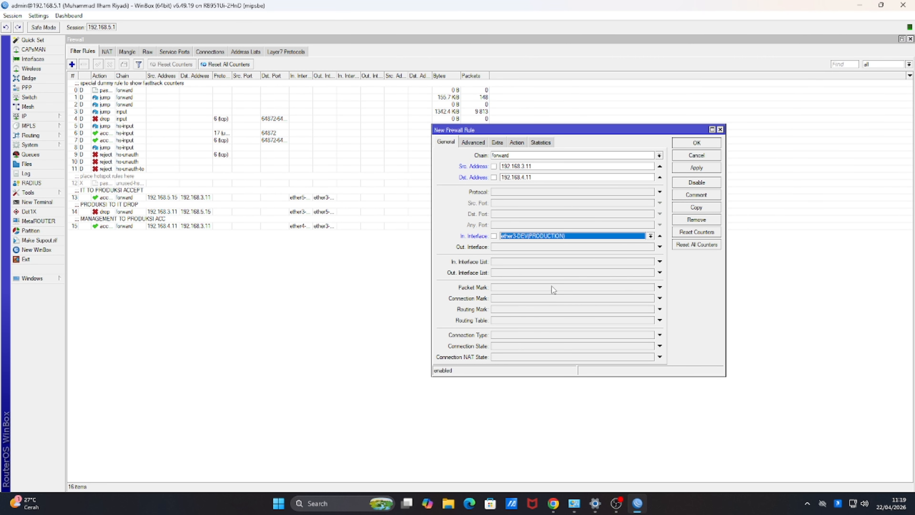
left_click(547, 248)
left_click(552, 249)
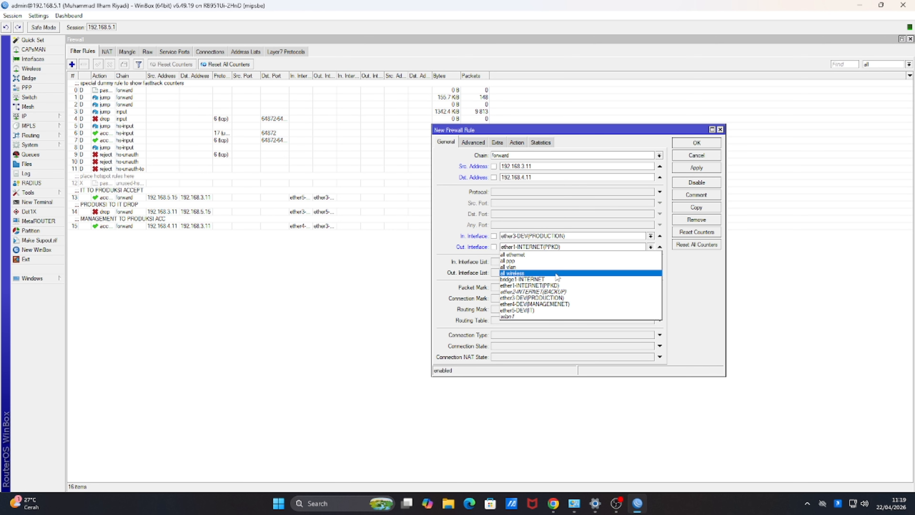
left_click(566, 306)
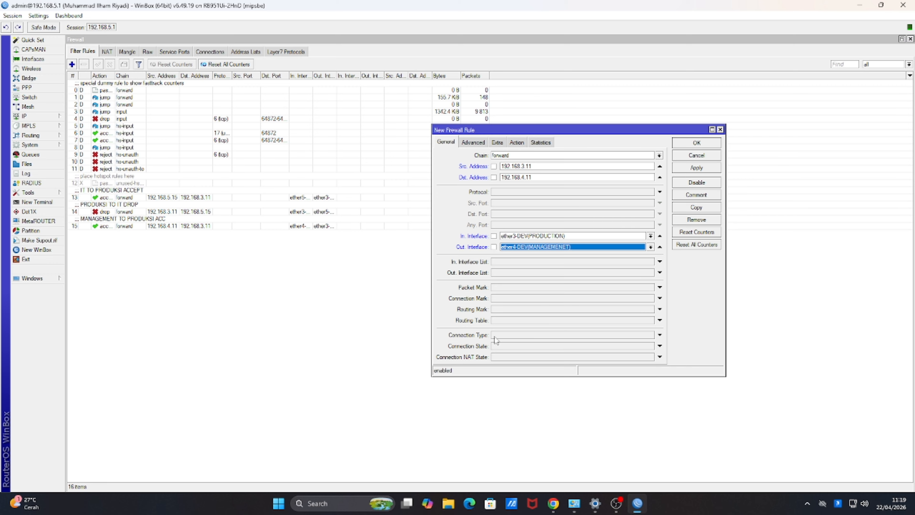
- Restrict the production-to-management rule to connections in the new state and set its action to drop
left_click(505, 347)
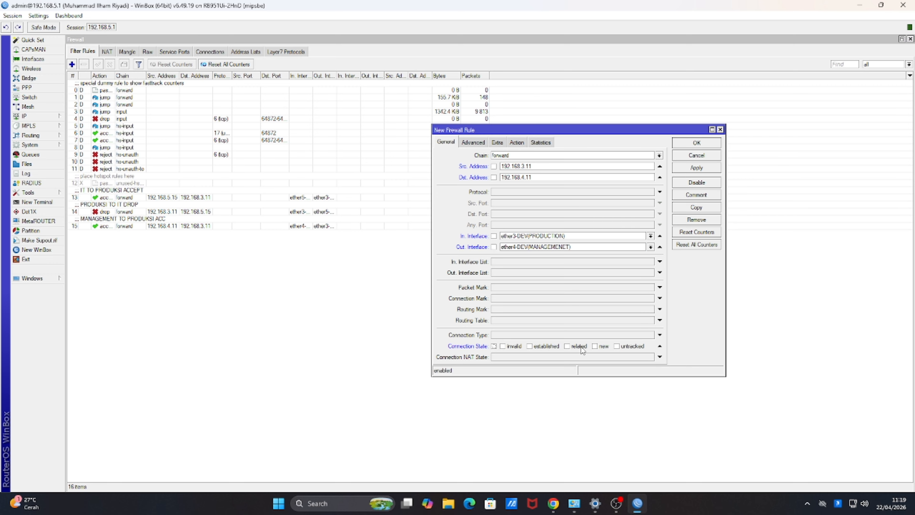
left_click(594, 347)
left_click(521, 143)
left_click(524, 155)
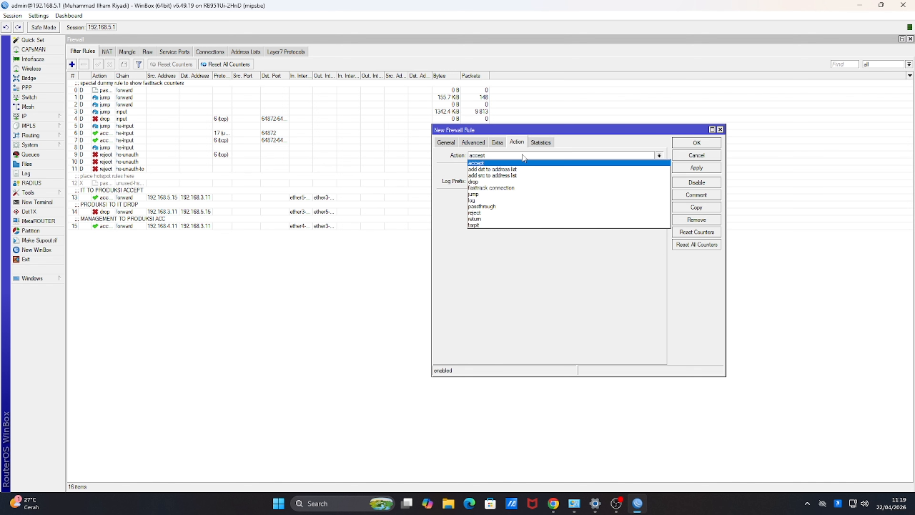
left_click(523, 182)
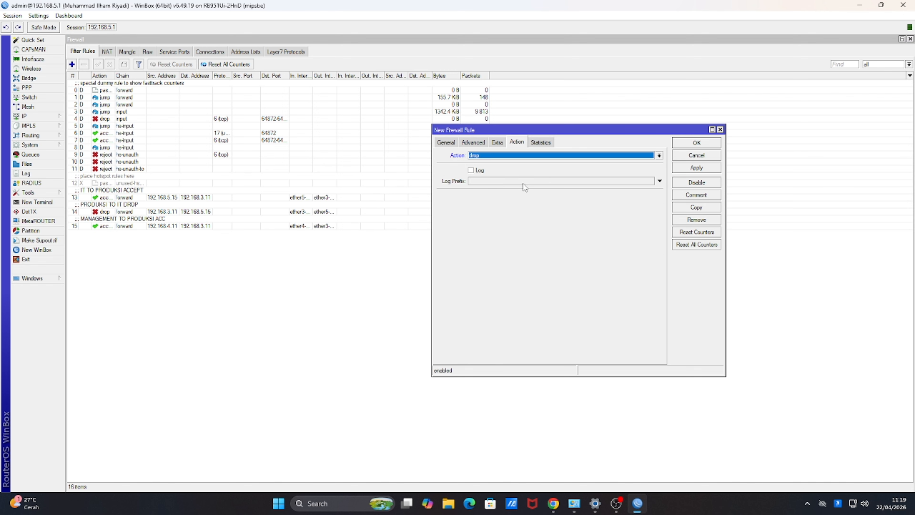
- Add the comment "PRODUKSI TO MANAGEMENT DROP" to the drop rule and save it
left_click(692, 196)
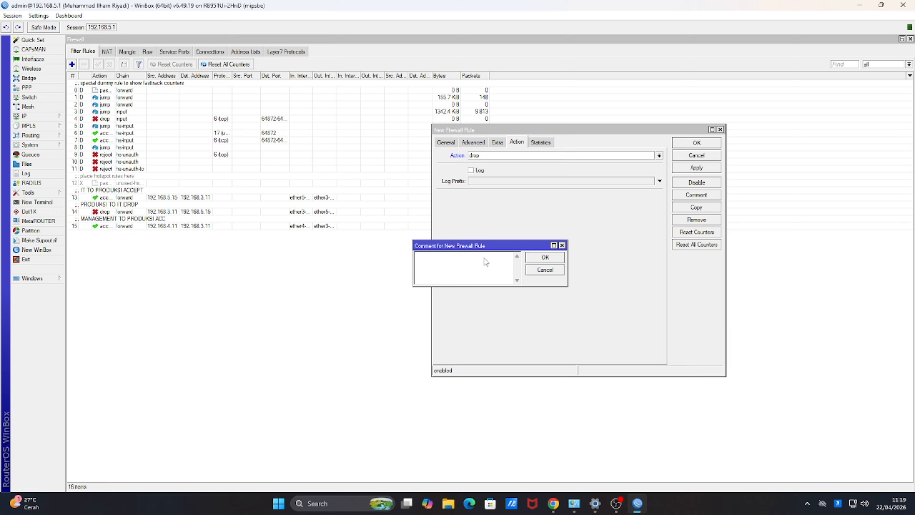
type("PRODUKSI TO MANAGEMENT DROP")
left_click(545, 257)
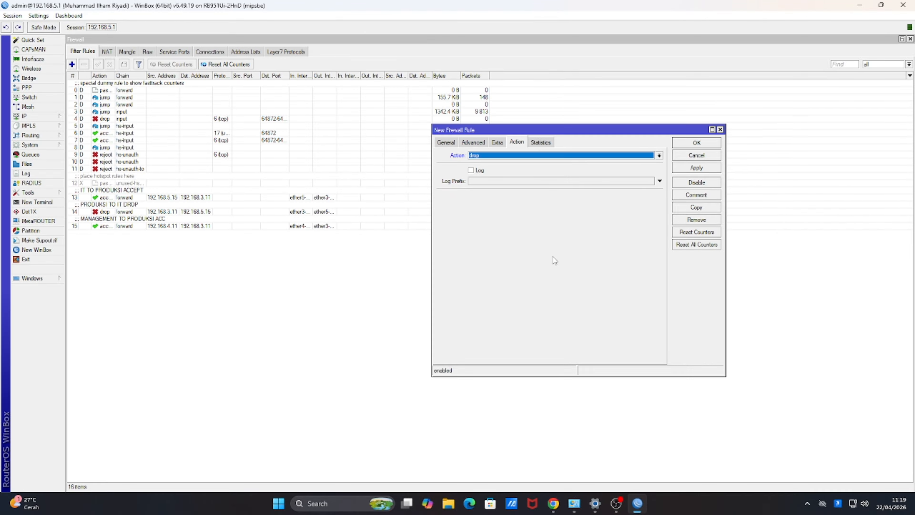
left_click(697, 143)
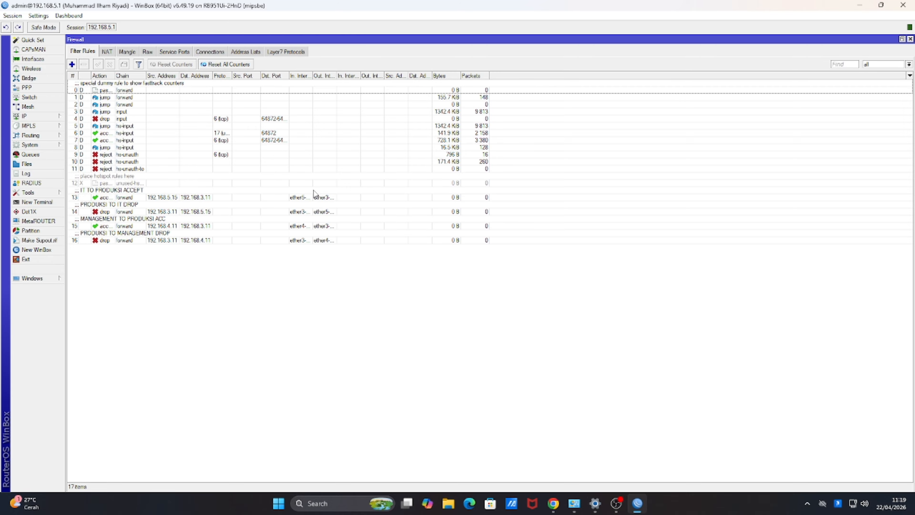
- Start a new forward-chain filter rule with source address 192.168.5.15 and destination address 192.168.4.11
left_click(72, 64)
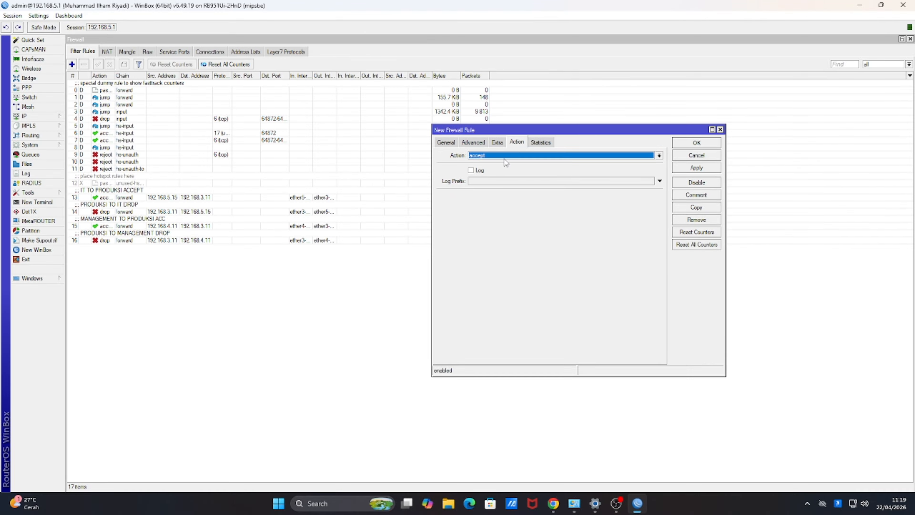
left_click(447, 143)
left_click(523, 167)
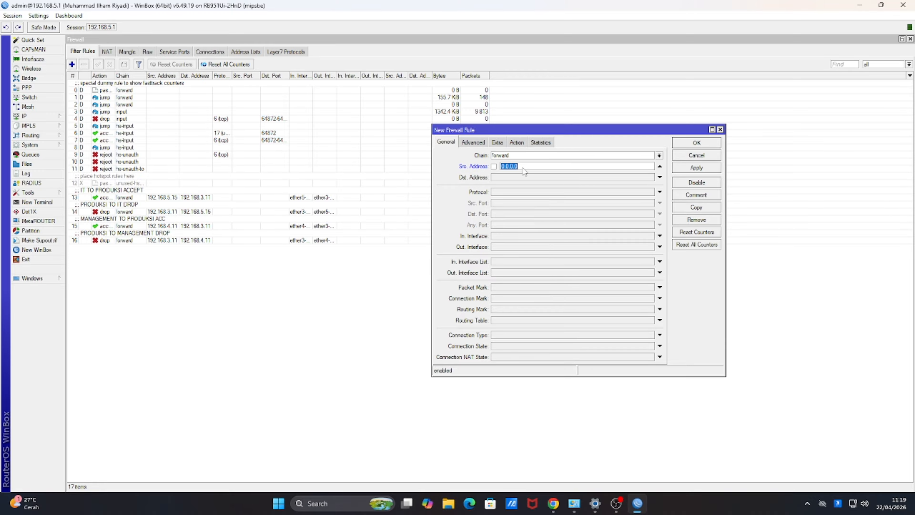
type("192.168.5.15")
left_click(578, 176)
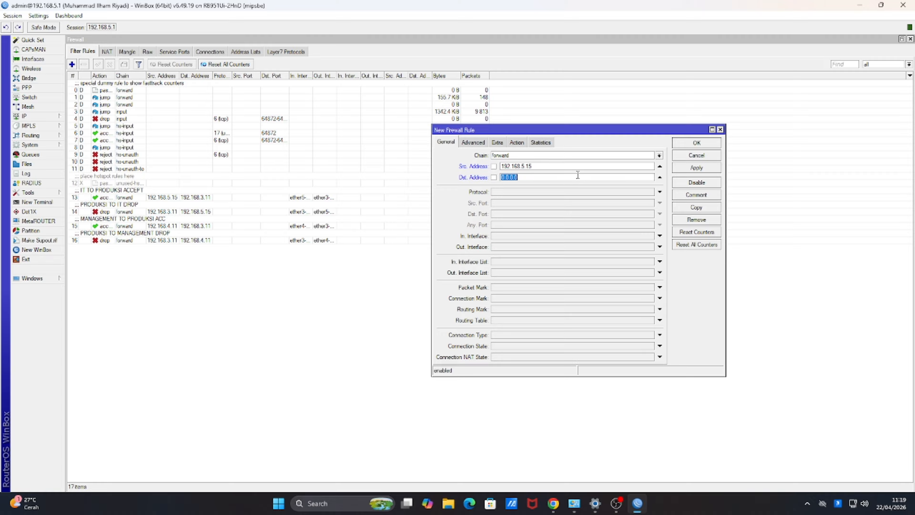
key("BackSpace")
type("192.168.4.11")
- Set the IT-to-management rule's in-interface to ether5-DEV(IT) and its out-interface to ether4-DEV(MANAGEMENET)
left_click(499, 240)
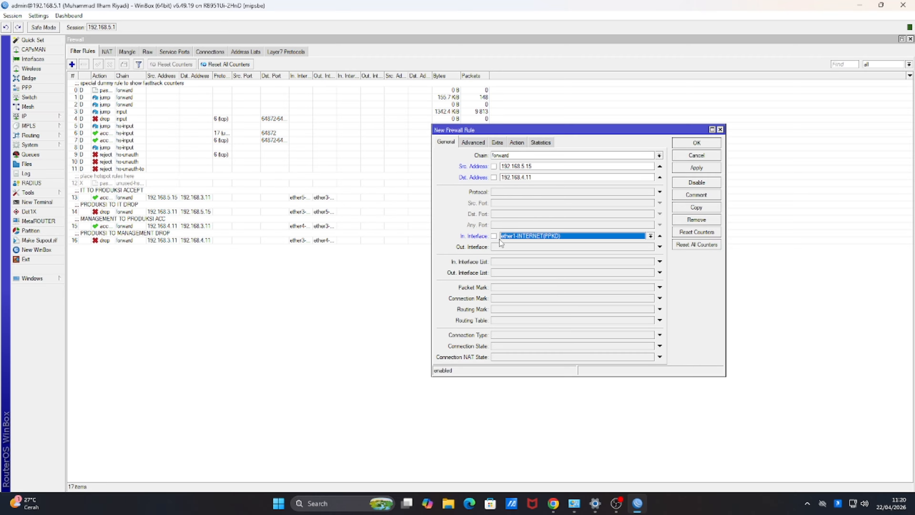
left_click(525, 237)
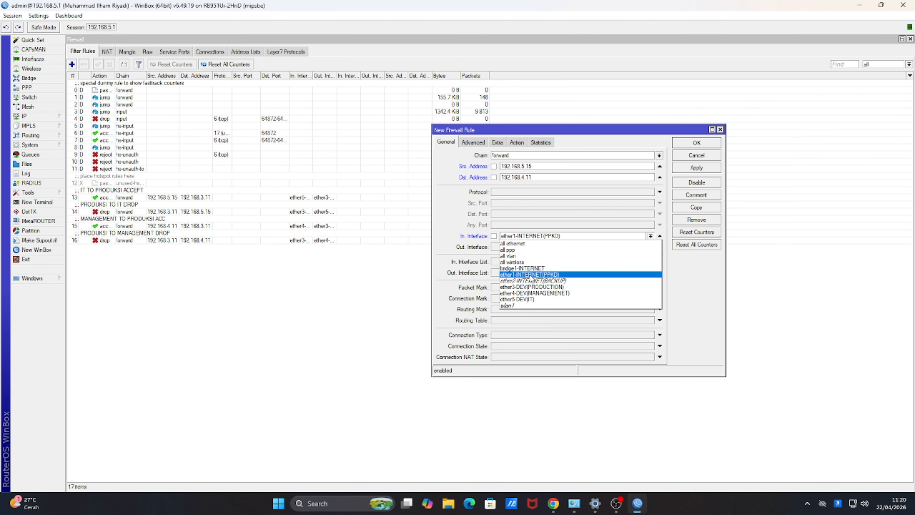
left_click(539, 305)
left_click(538, 247)
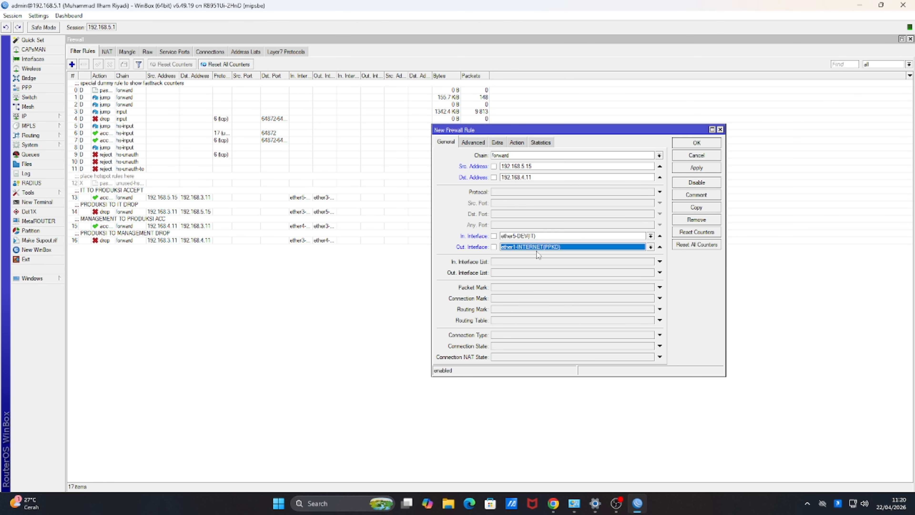
left_click(537, 248)
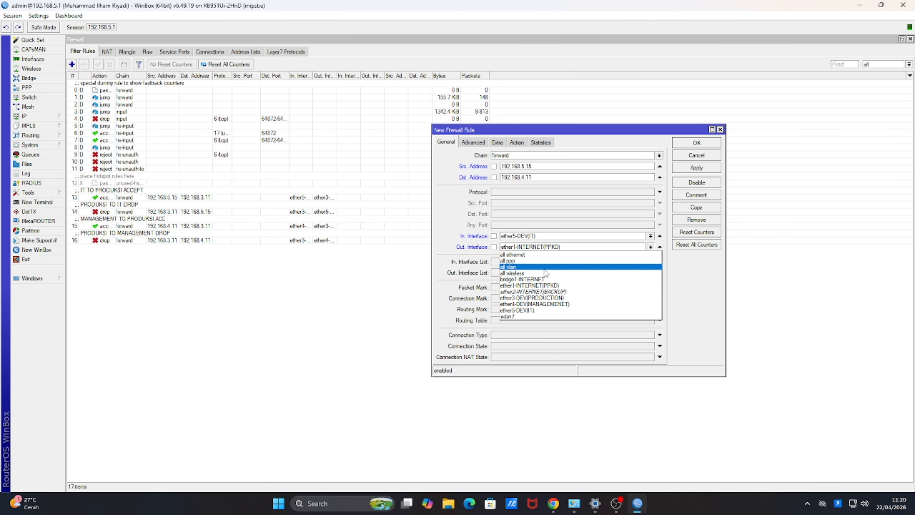
left_click(550, 304)
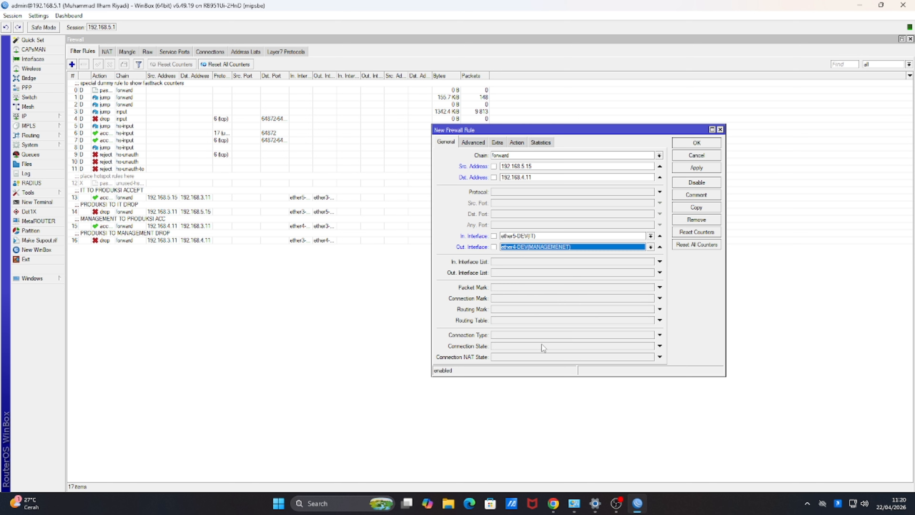
- Keep the rule's action as accept, add the comment "IT TO MANAGEMENT ACC", and save the rule
left_click(518, 143)
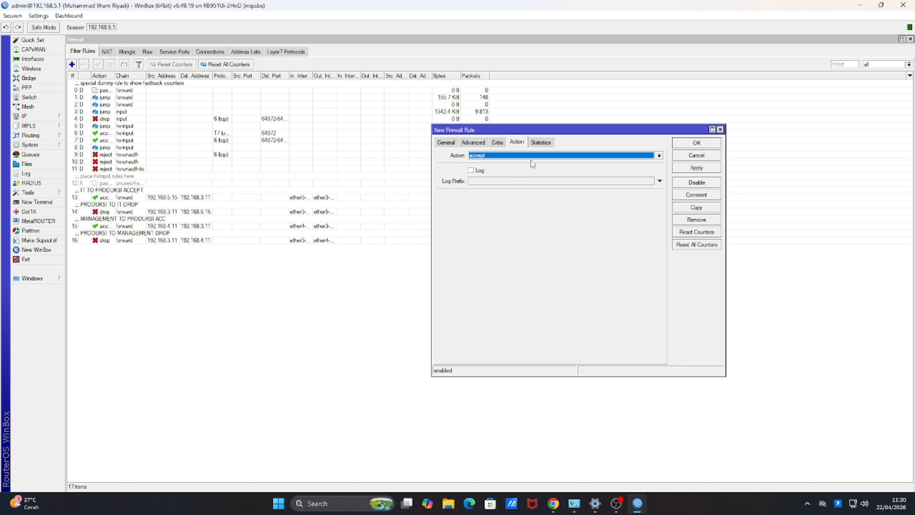
left_click(705, 195)
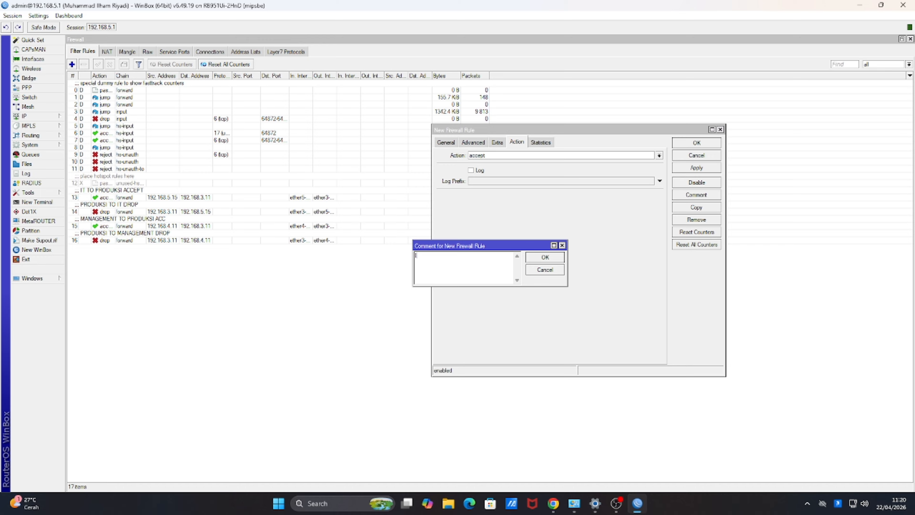
type("IT TO MANAGEMENT ACC")
left_click(543, 260)
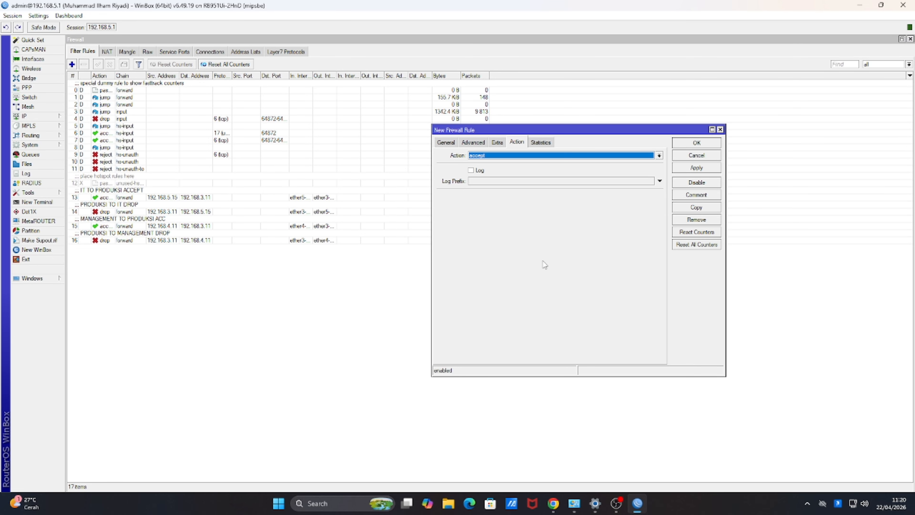
left_click(688, 144)
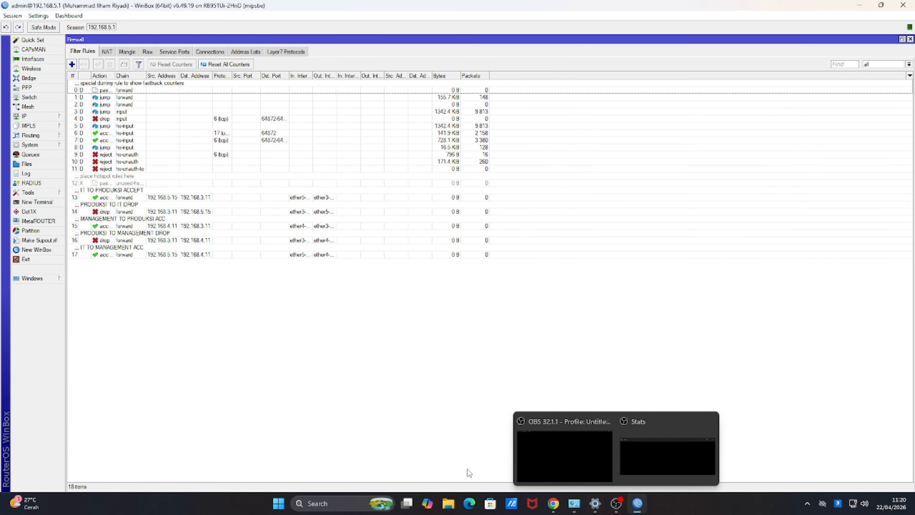
- Search Windows for CMD and open Command Prompt as administrator
left_click(335, 499)
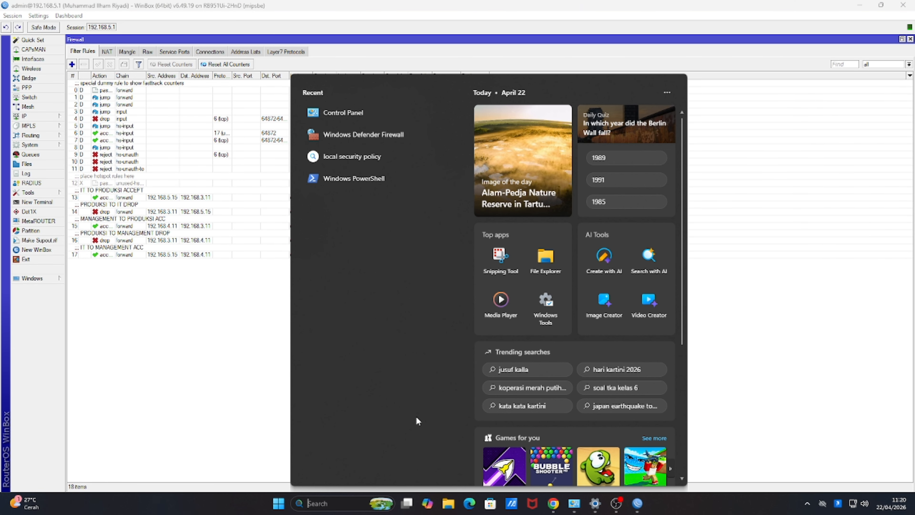
type("CMD")
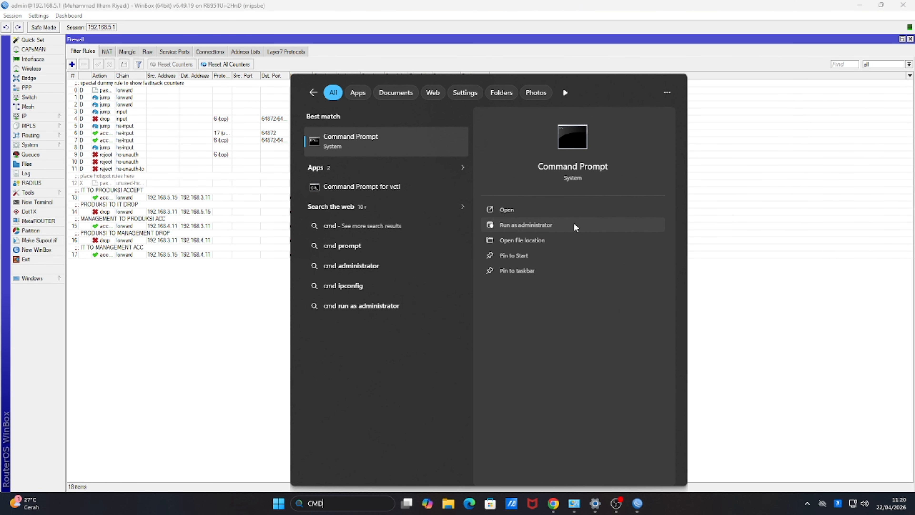
left_click(576, 226)
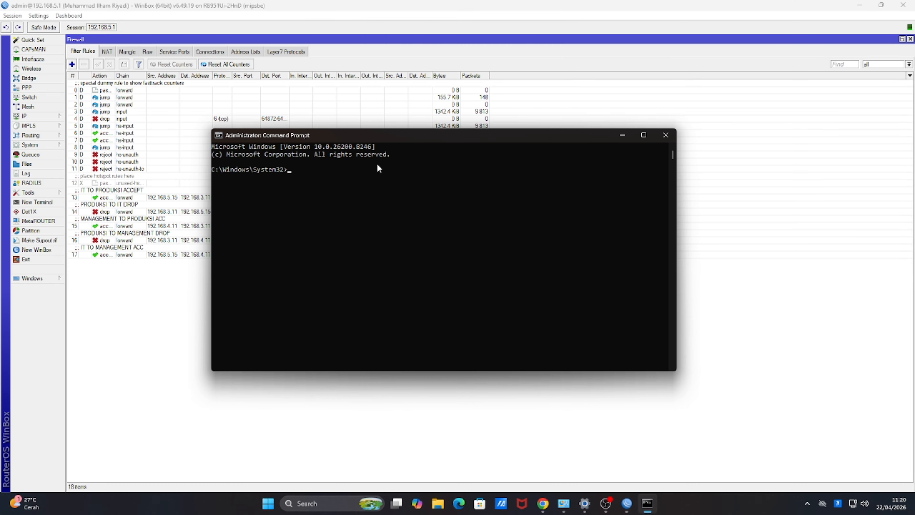
- Ping the production host 192.168.3.11 from the IT computer to test the accept rule
left_click(373, 177)
type("PING")
key("BackSpace")
key("BackSpace")
key("BackSpace")
key("BackSpace")
key("BackSpace")
type("ping 192.168")
key("Return")
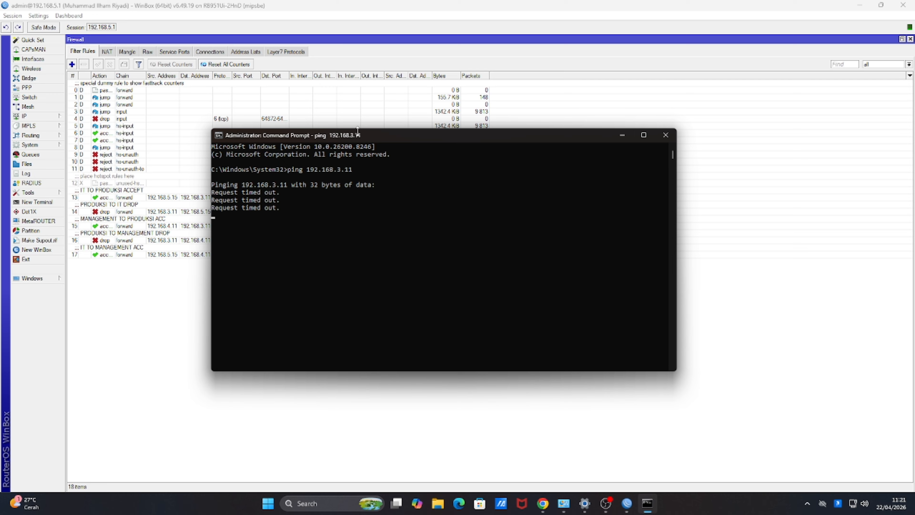
left_click_drag(356, 135, 432, 140)
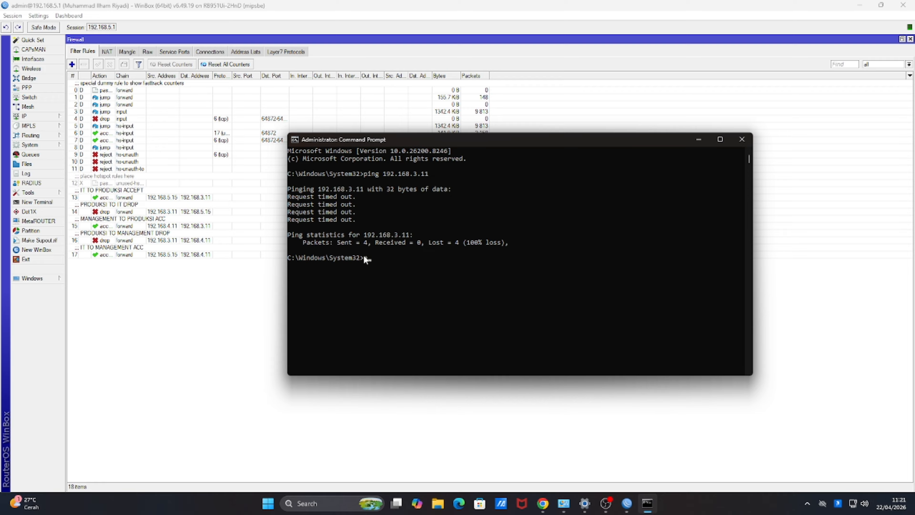
- Ping the management host 192.168.4.11 and display this computer's IP configuration with ipconfig
type("192.168.4.11")
key("Return")
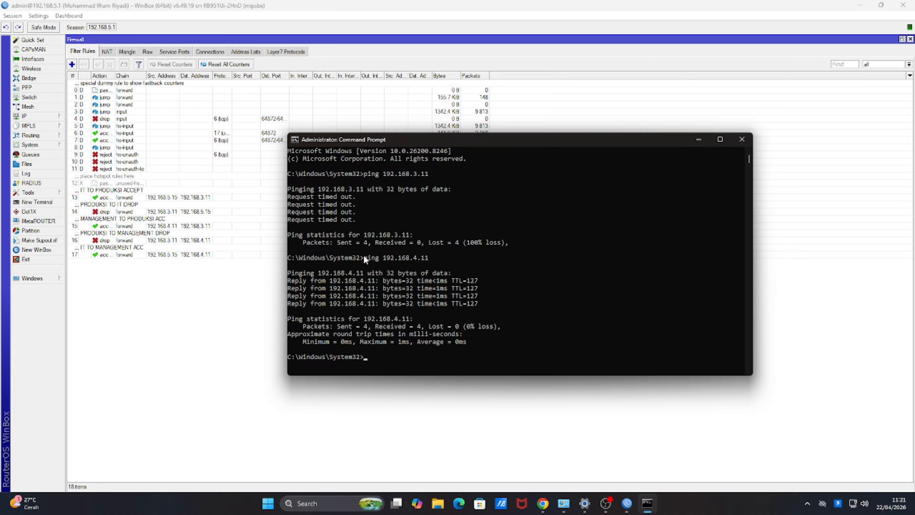
type("ipconfig")
key("Return")
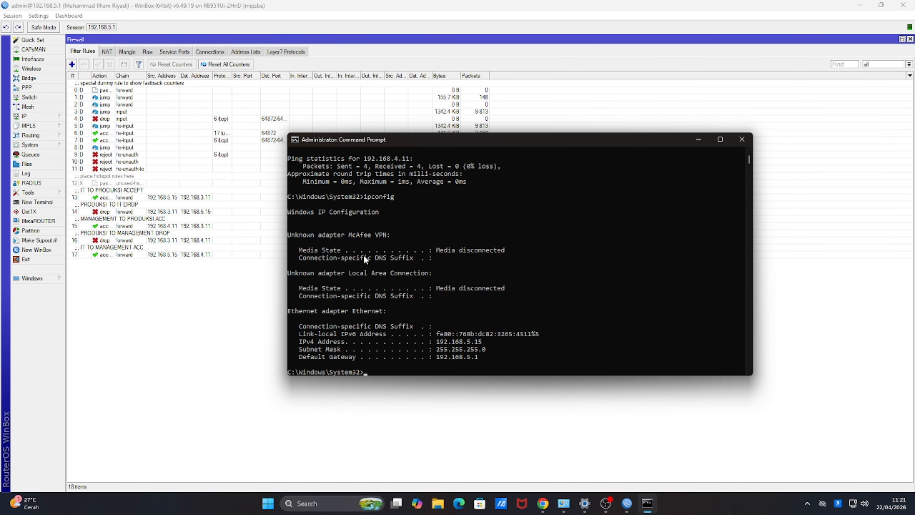
- Return to the WinBox firewall list, inspect the "IT TO PRODUKSI ACCEPT" rule's action, and close the rule
left_click(698, 139)
left_click(183, 212)
left_click(199, 198)
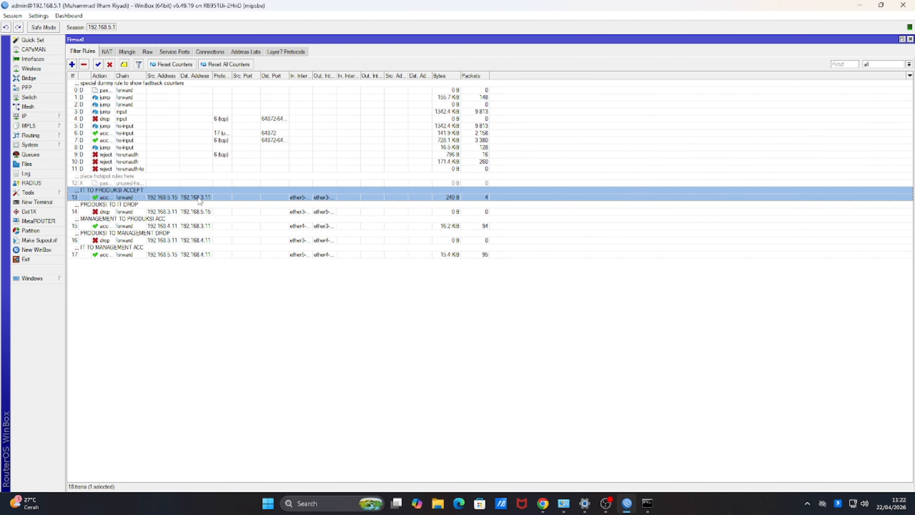
double_click(199, 199)
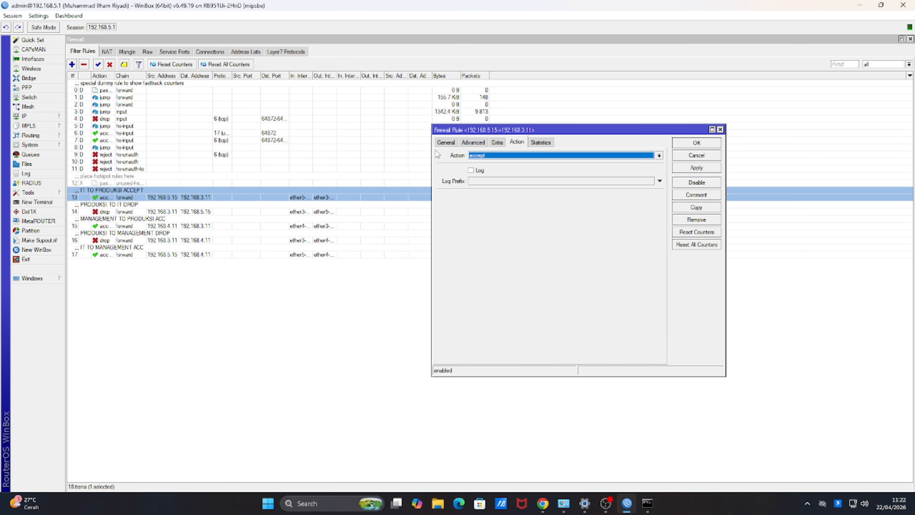
left_click(720, 129)
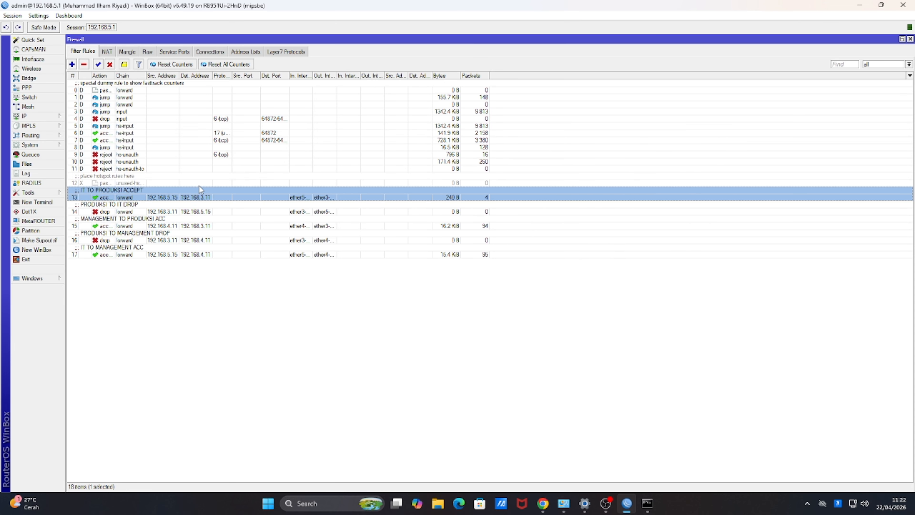
- Restrict the "PRODUKSI TO IT DROP" rule to connections in the new state and save it
double_click(156, 213)
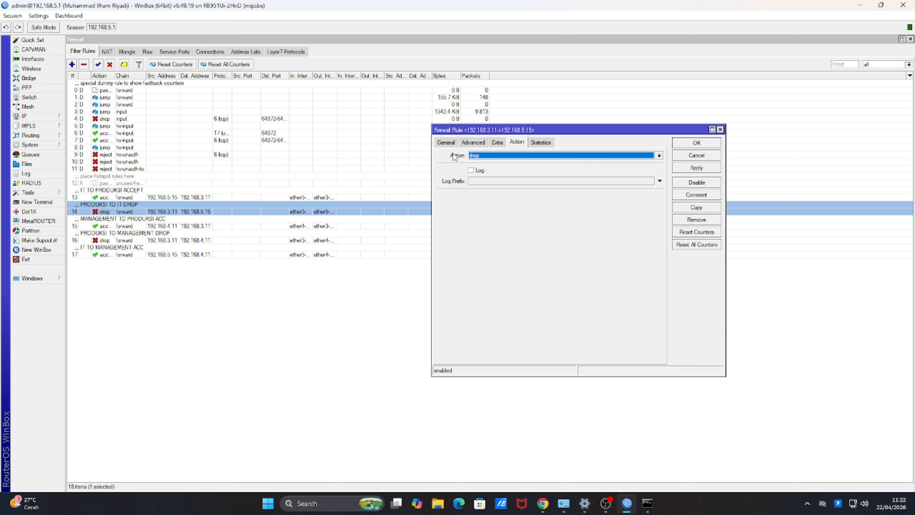
left_click(596, 347)
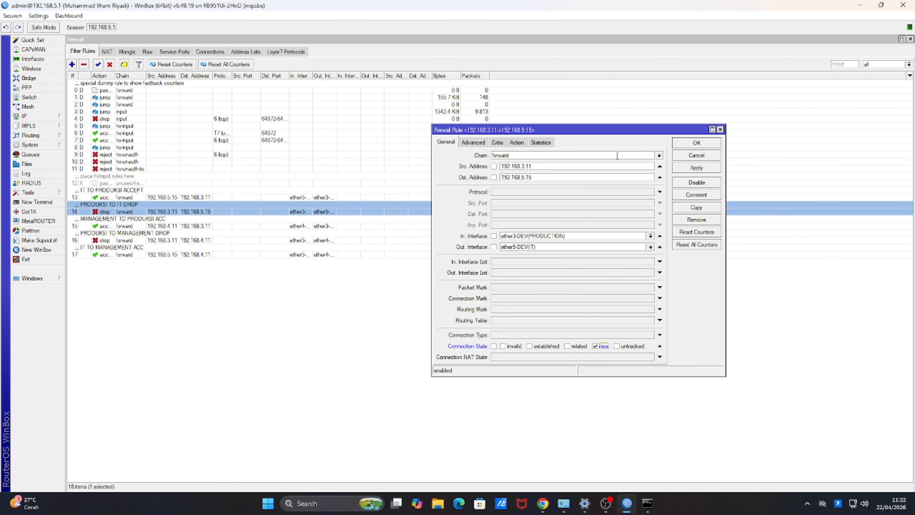
left_click(541, 167)
left_click(677, 145)
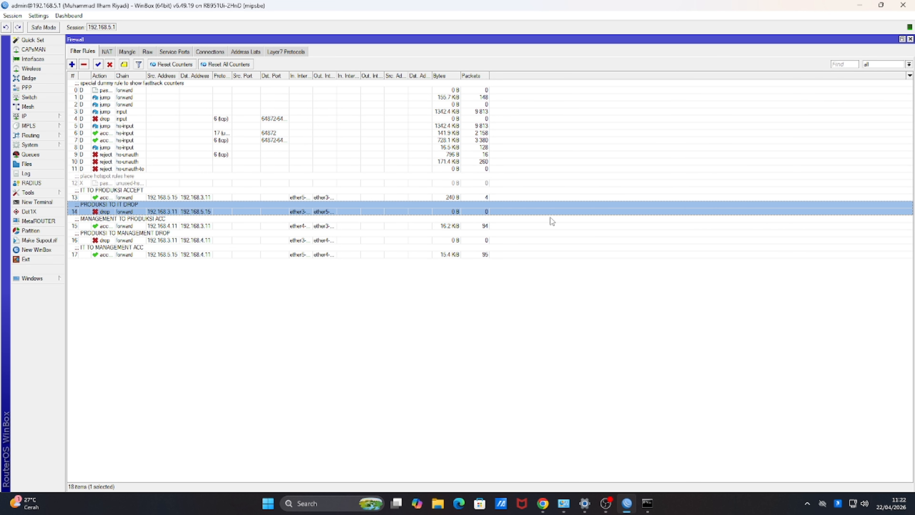
left_click(179, 224)
left_click(179, 212)
- Switch to Command Prompt, ping 192.168.3.11 again to retest access from IT, review the output, and close the window
left_click(647, 504)
scroll(405, 338, "down", 5)
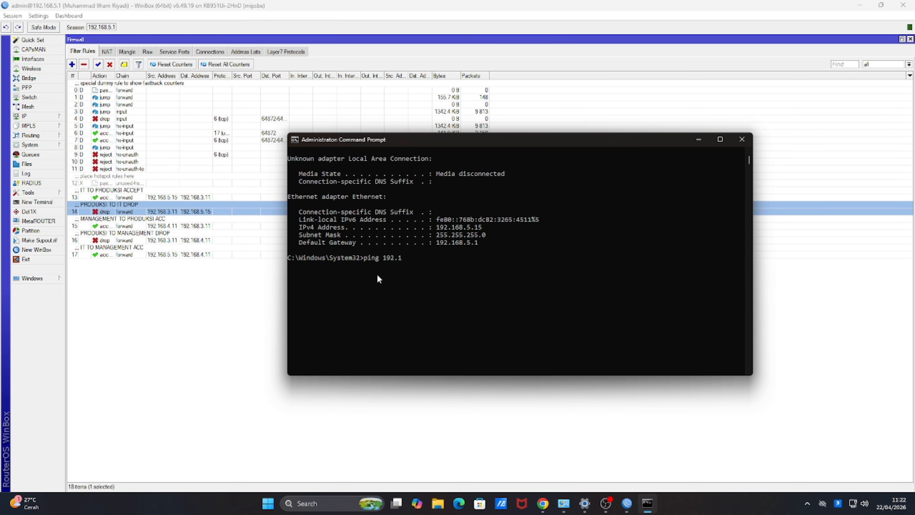
type("ping 192.168.5.15")
scroll(396, 248, "up", 2)
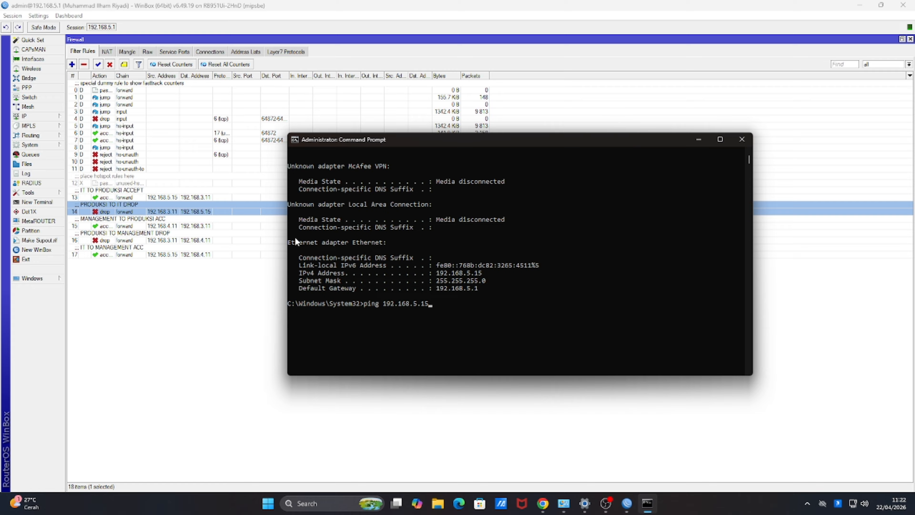
scroll(391, 227, "up", 5)
scroll(411, 271, "down", 5)
key("BackSpace")
key("BackSpace")
key("BackSpace")
key("BackSpace")
type("3.11")
key("Return")
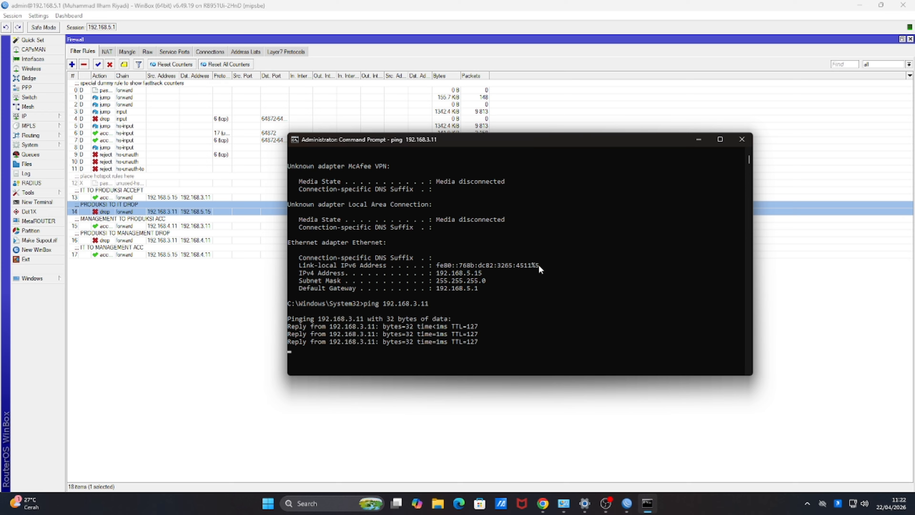
scroll(576, 261, "down", 2)
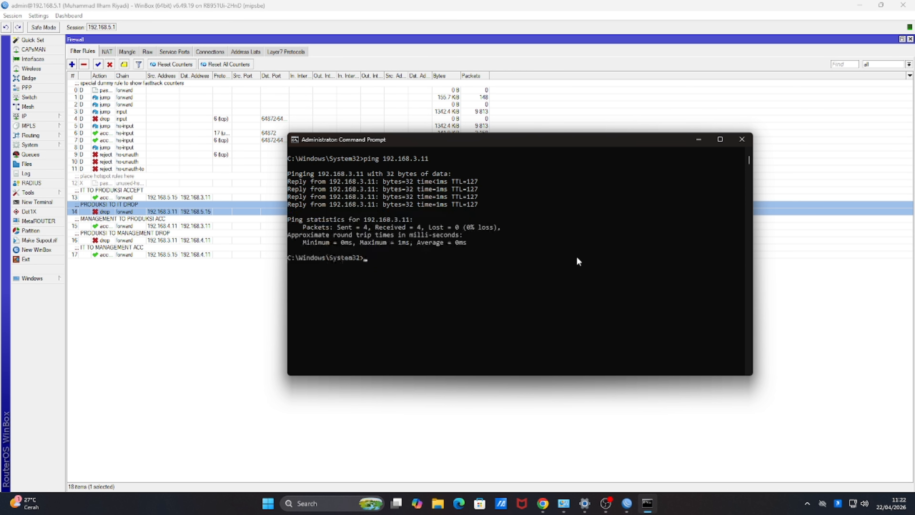
scroll(576, 255, "up", 5)
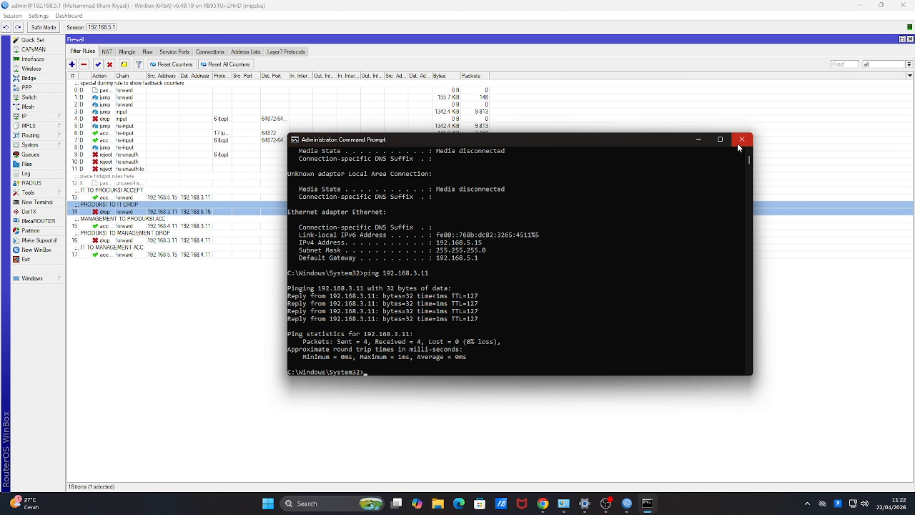
left_click(743, 142)
- Open File Explorer and browse to the production computer's network shares at \\192.168.3.11
left_click(451, 509)
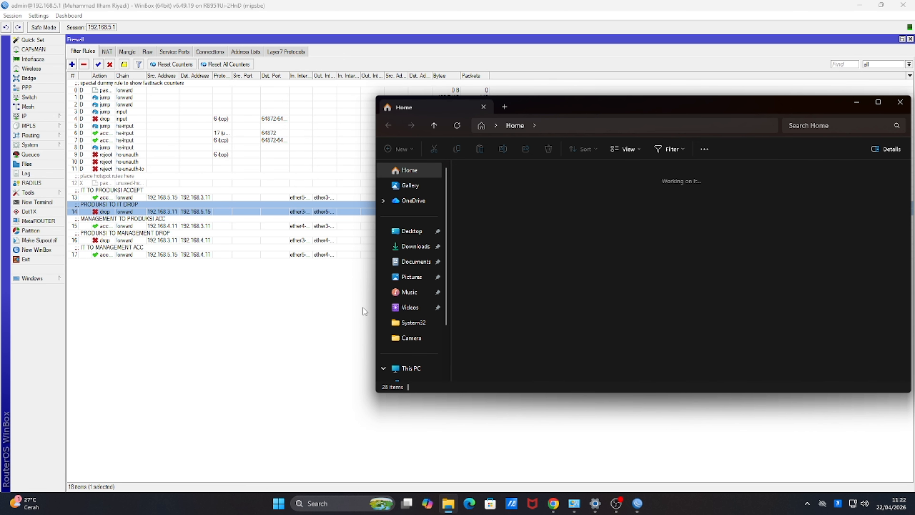
scroll(402, 357, "down", 3)
left_click(416, 320)
left_click(412, 335)
left_click(537, 126)
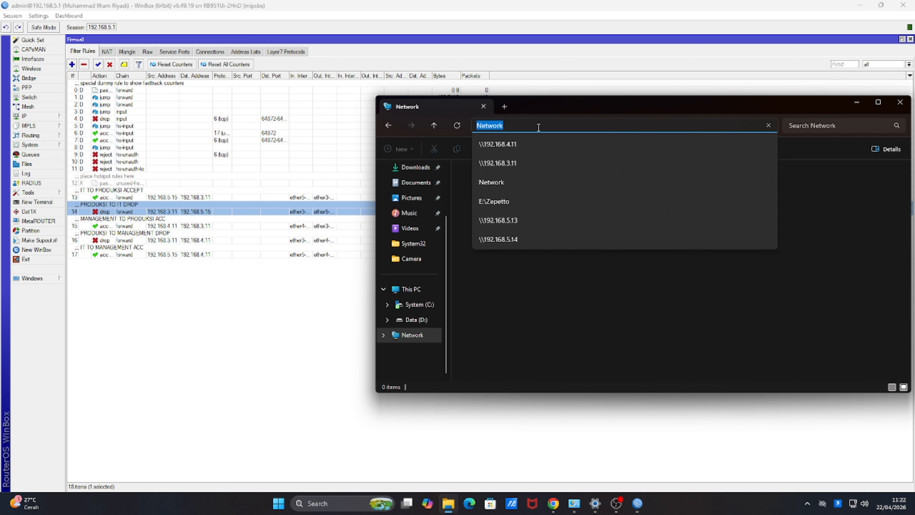
left_click(525, 162)
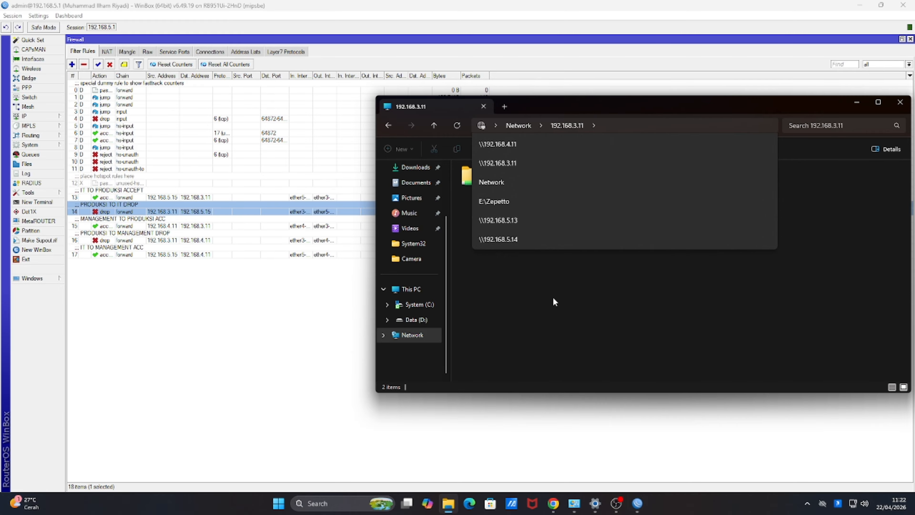
- Map the first shared folder on 192.168.3.11 as network drive Z: with reconnect at sign-in enabled
left_click(514, 183)
right_click(514, 185)
left_click(538, 263)
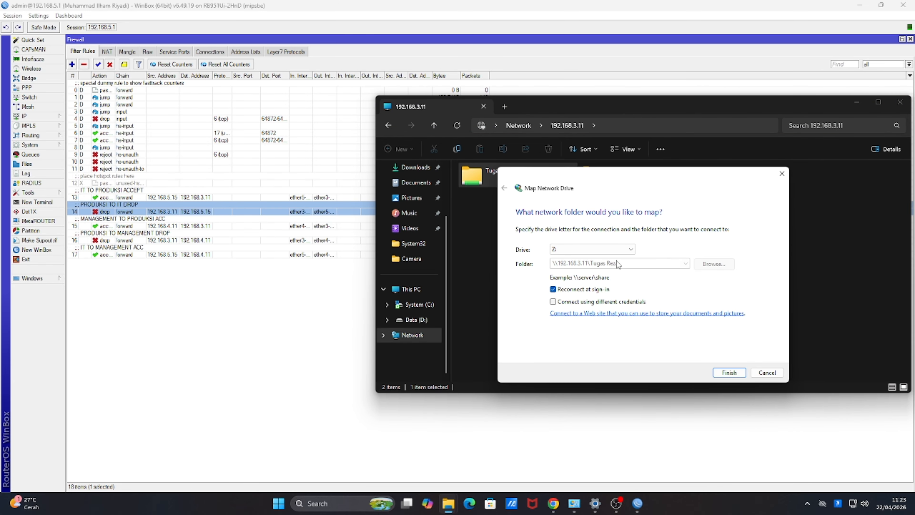
left_click(721, 373)
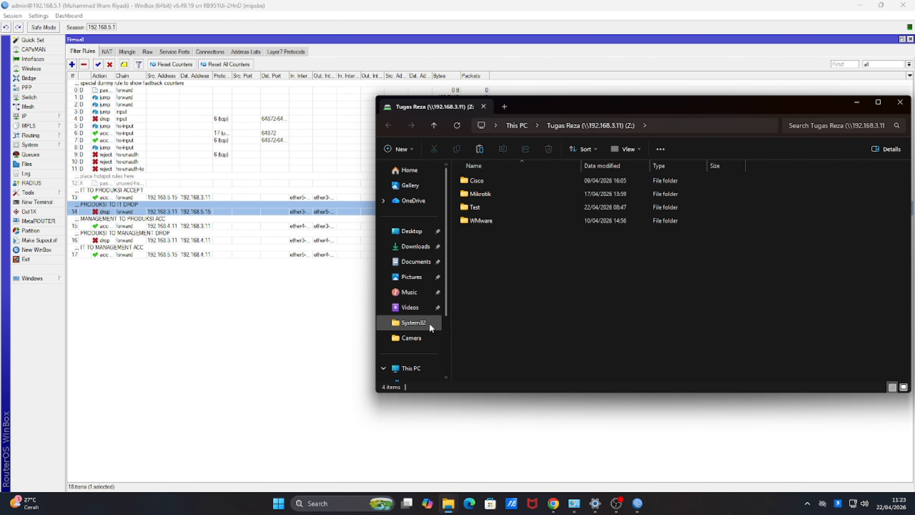
- Browse to the management computer's network shares at \\192.168.4.11
scroll(431, 324, "down", 3)
left_click(416, 350)
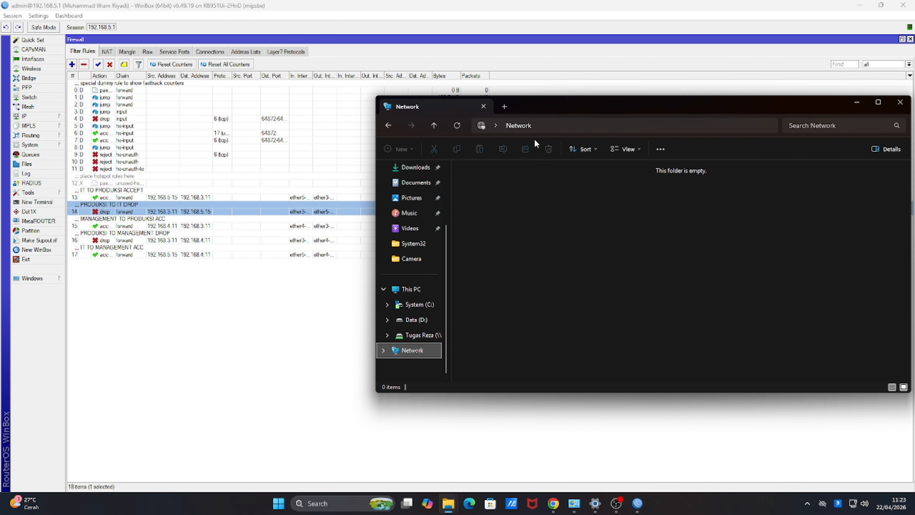
left_click(533, 125)
left_click(530, 163)
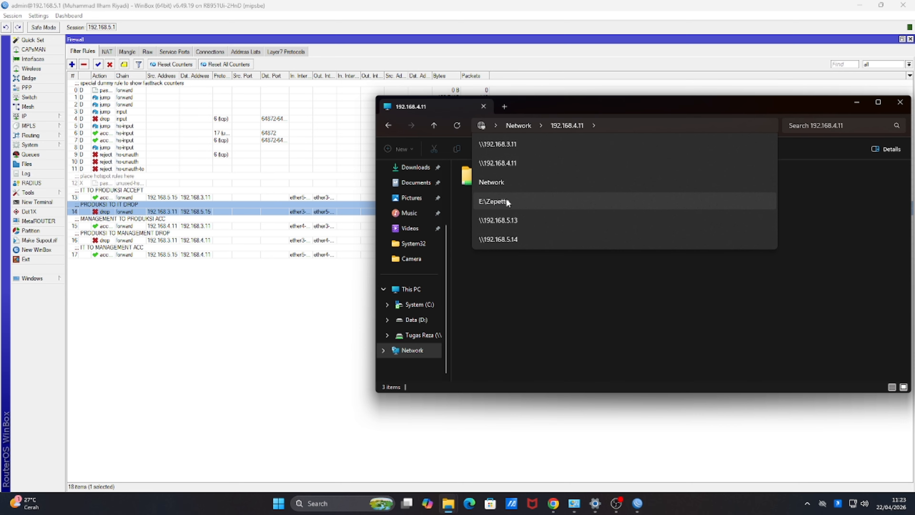
left_click(483, 168)
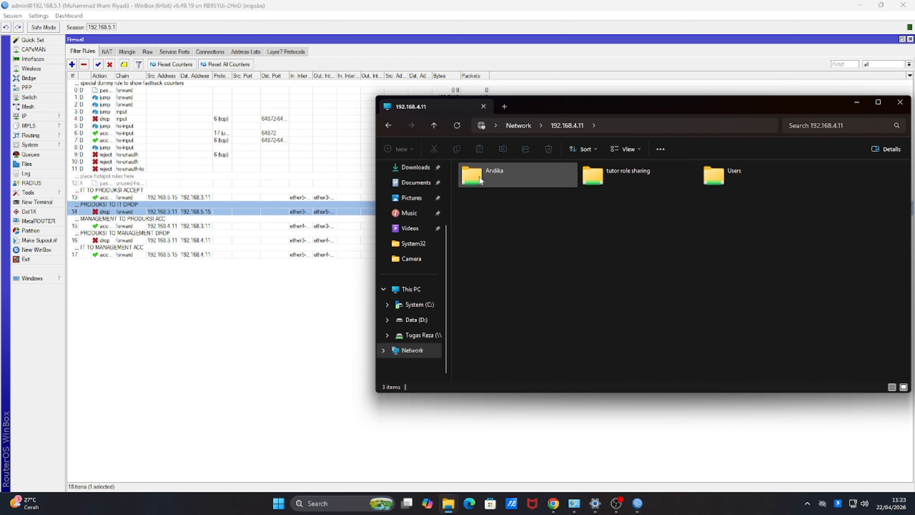
- Map the "tutor role sharing" folder on 192.168.4.11 as network drive Y: with reconnect at sign-in enabled
left_click(609, 178)
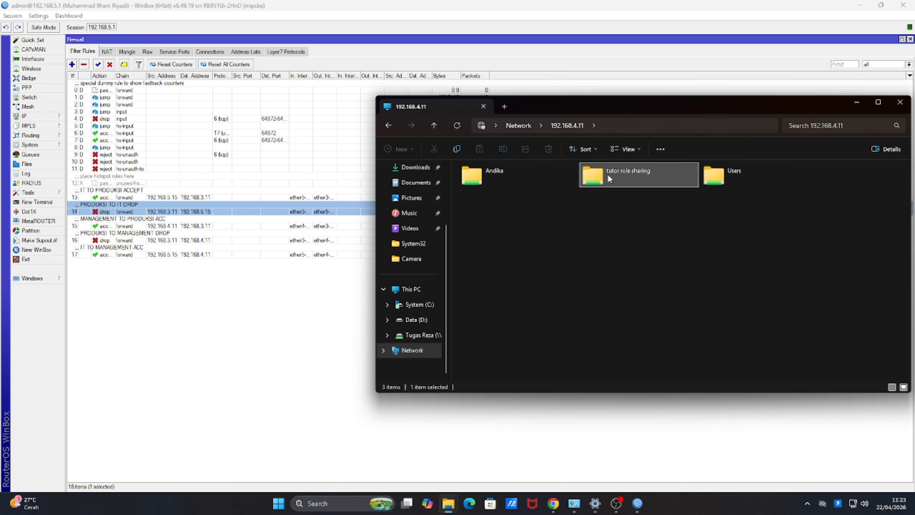
right_click(609, 178)
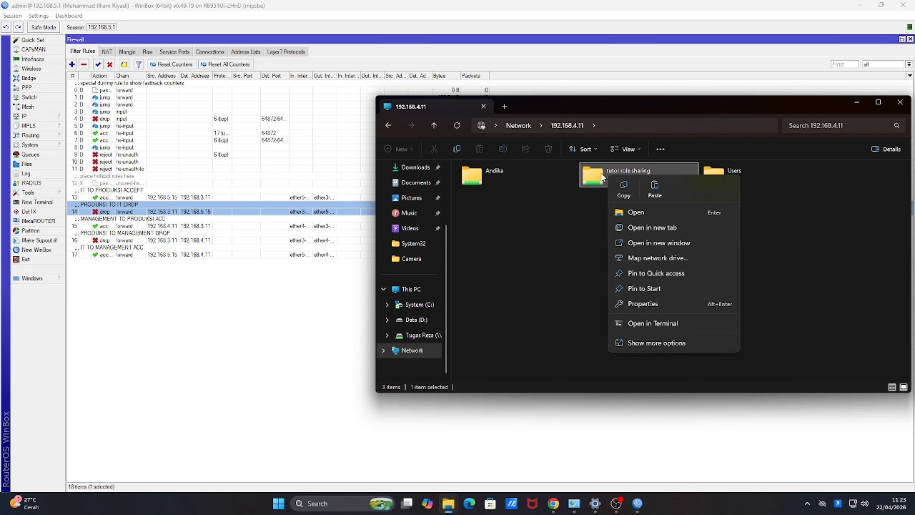
left_click(666, 256)
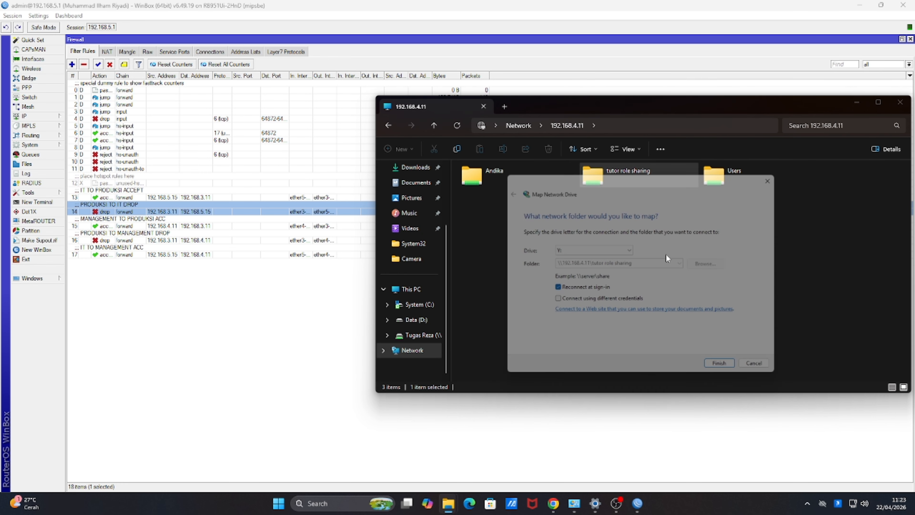
left_click(729, 372)
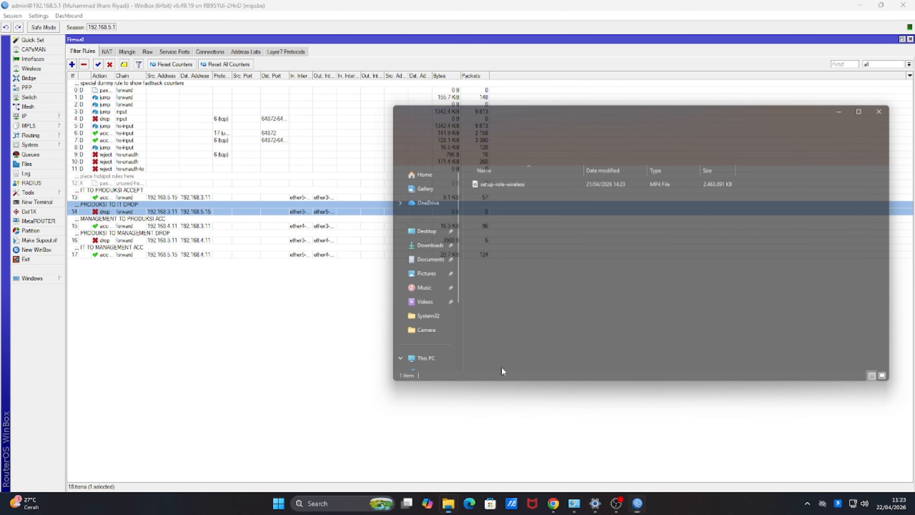
- Check the mapped network drives under This PC, view the contents of drive Z:, and return to WinBox
scroll(413, 335, "down", 1)
left_click(410, 336)
left_click(408, 324)
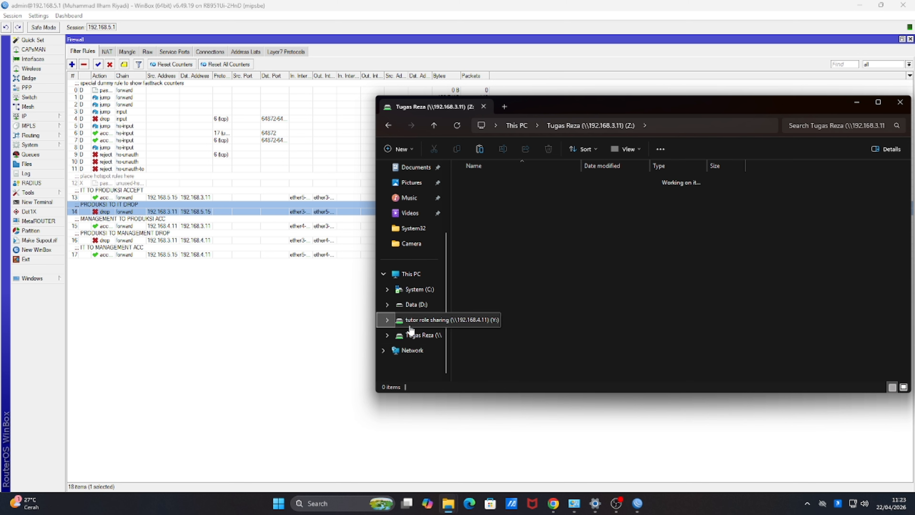
left_click(410, 337)
left_click(418, 326)
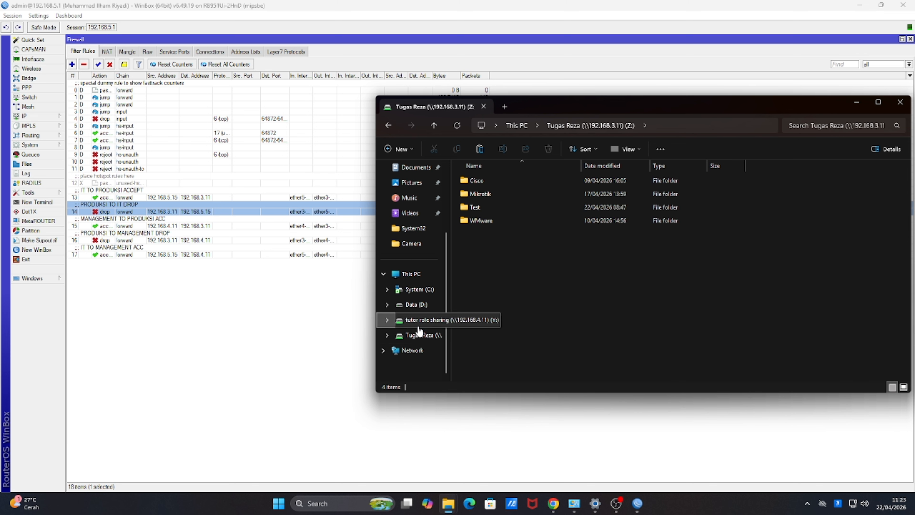
left_click(332, 336)
mouse_move(613, 504)
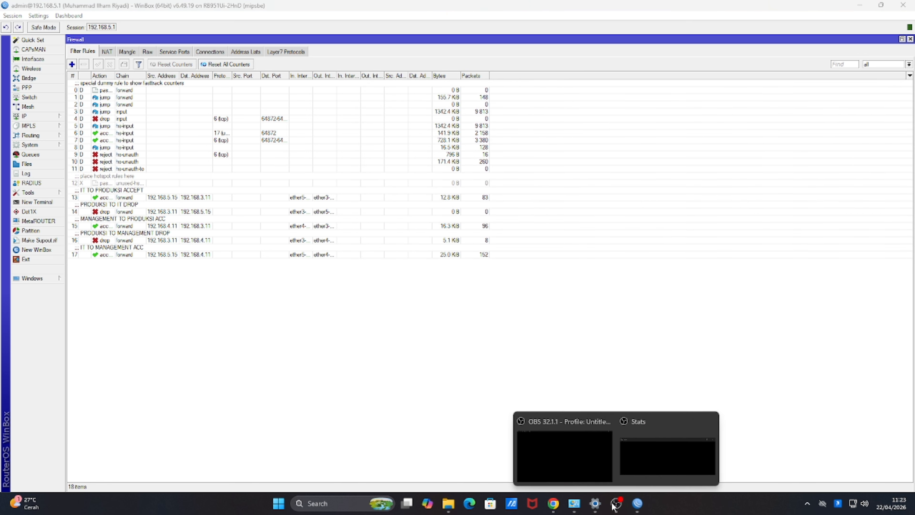
left_click(578, 457)
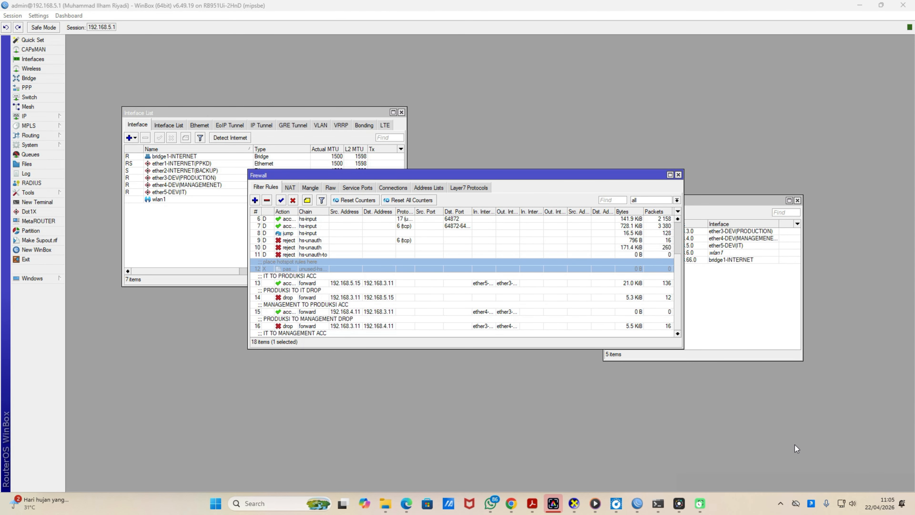
- Switch to Command Prompt on the management computer, clear the old output, and ping the IT computer at 192.168.5.15
mouse_move(658, 502)
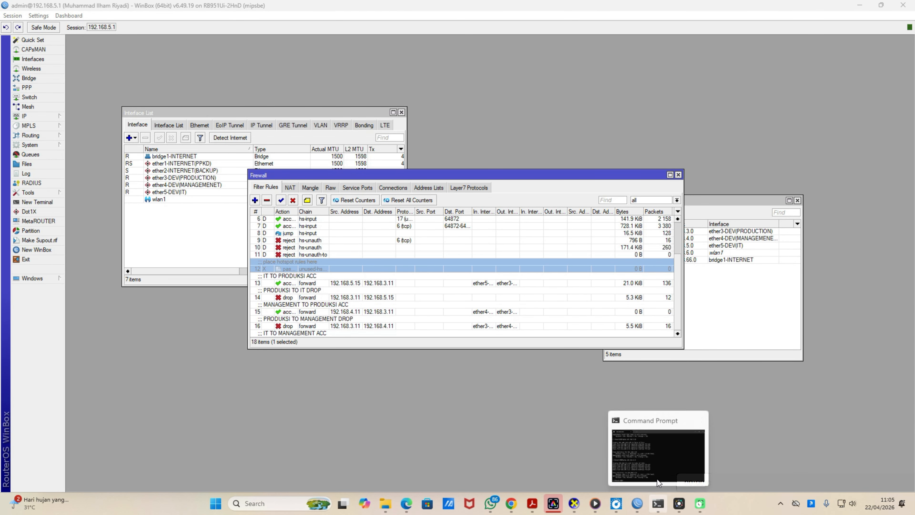
left_click(657, 477)
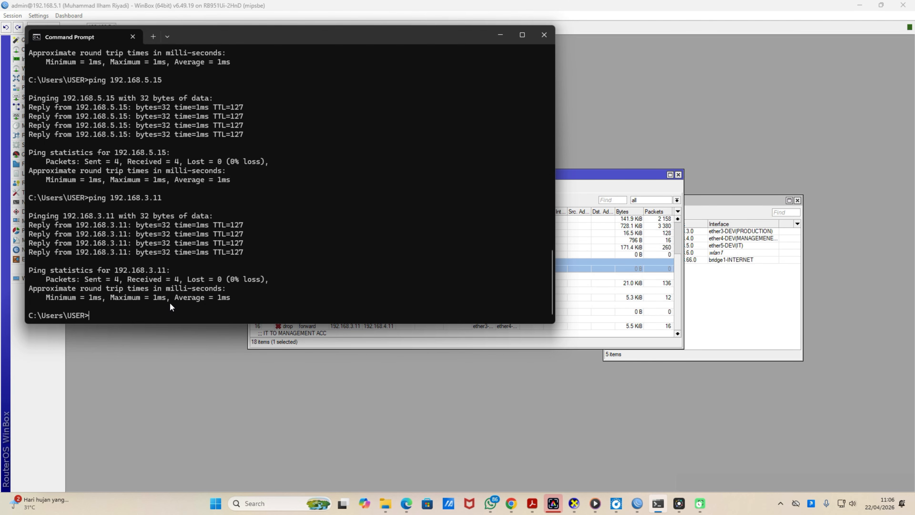
type("cls")
key("Return")
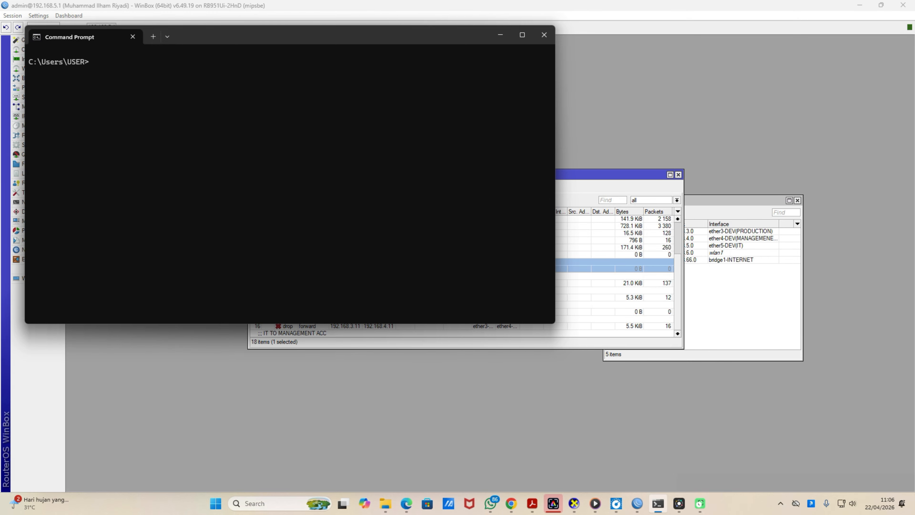
type("ping 192.168.5")
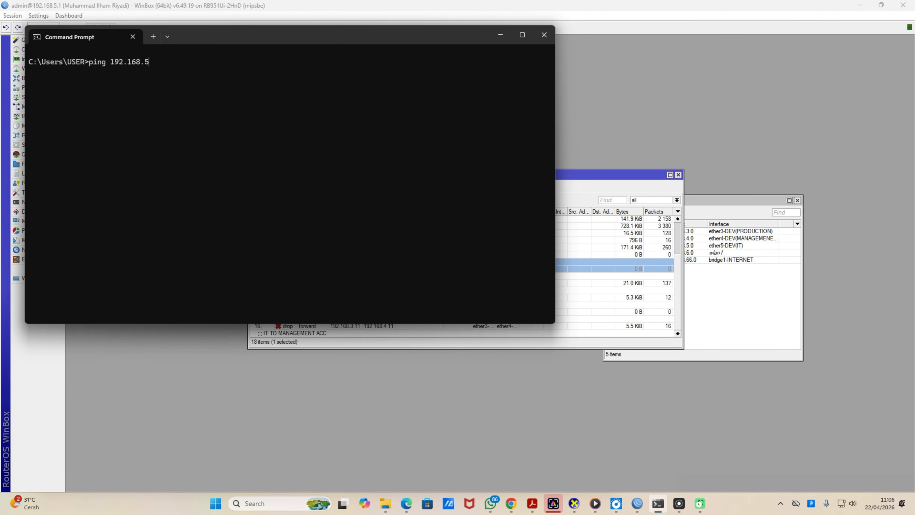
type(".15")
key("Return")
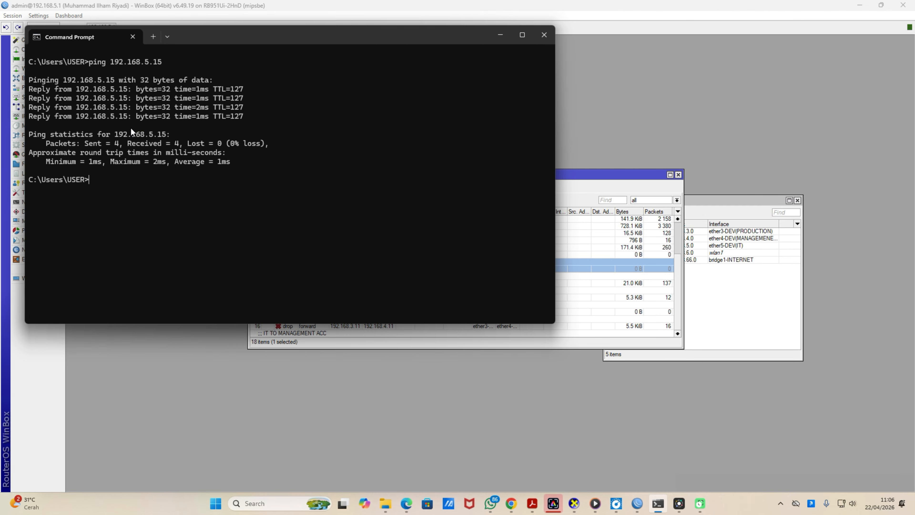
- Ping the production computer at 192.168.3.11 and return to WinBox
type("ping 192.168.3.11")
key("Return")
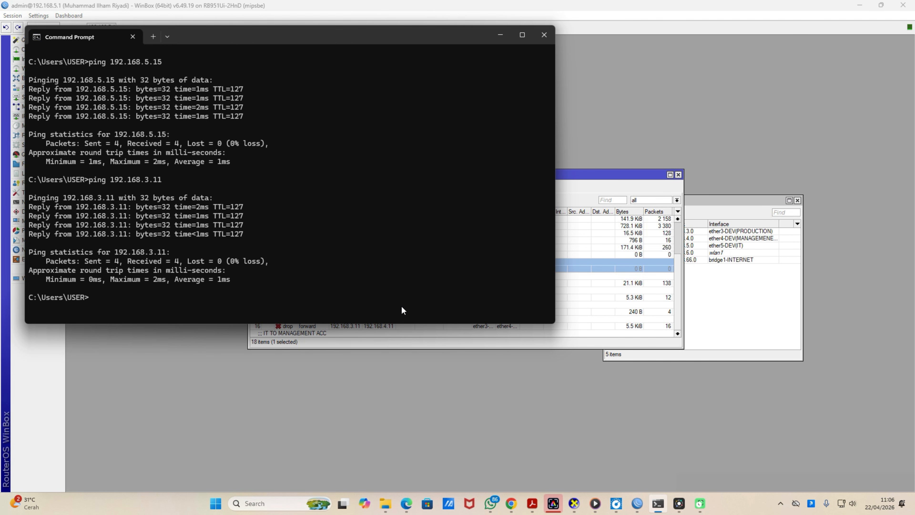
left_click(717, 328)
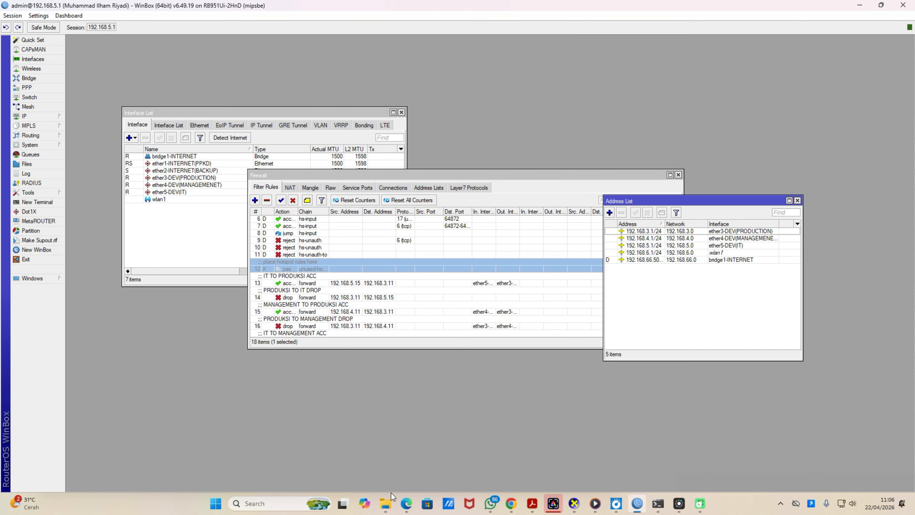
- Switch to File Explorer and open the "Bahan Belajar" folder on the Data (D:) drive
mouse_move(386, 509)
left_click(299, 442)
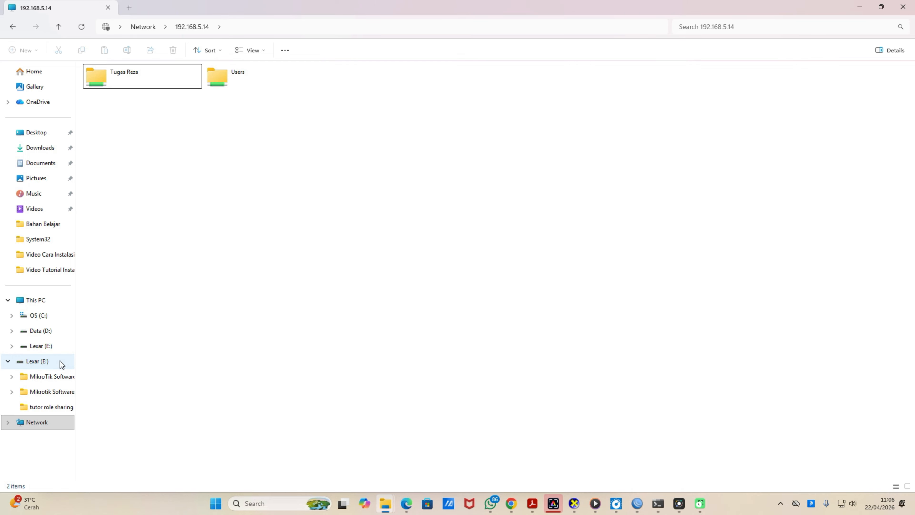
left_click(55, 336)
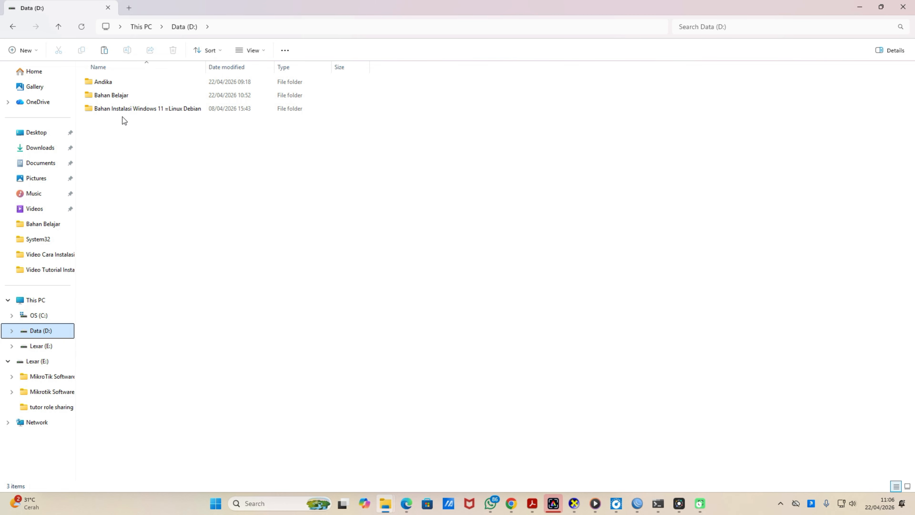
double_click(115, 95)
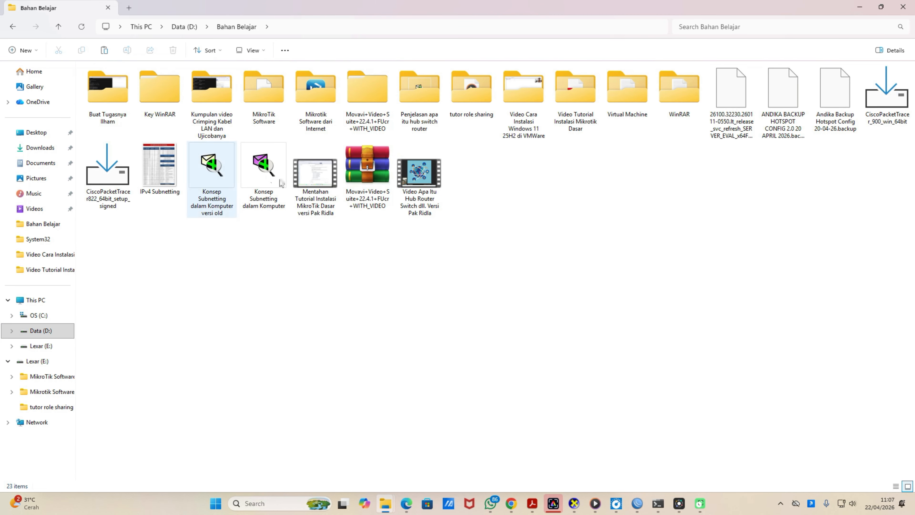
left_click(148, 182)
right_click(148, 181)
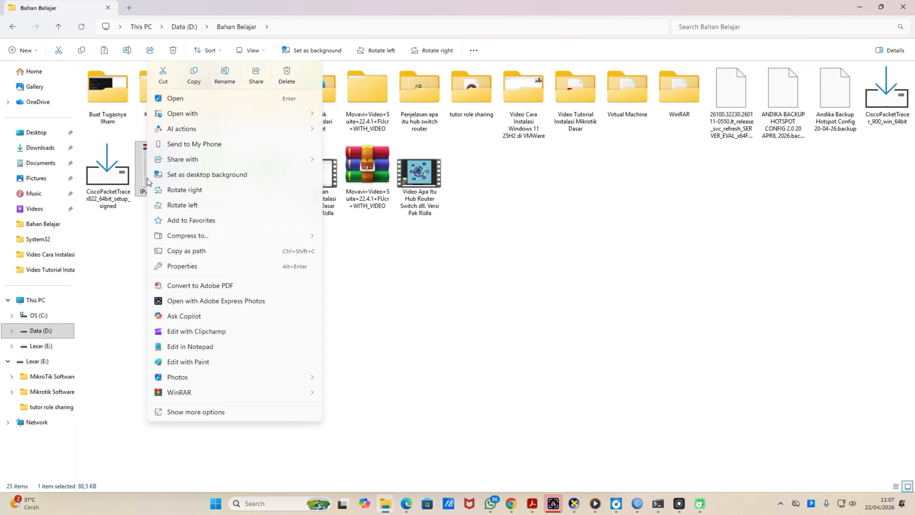
left_click(135, 286)
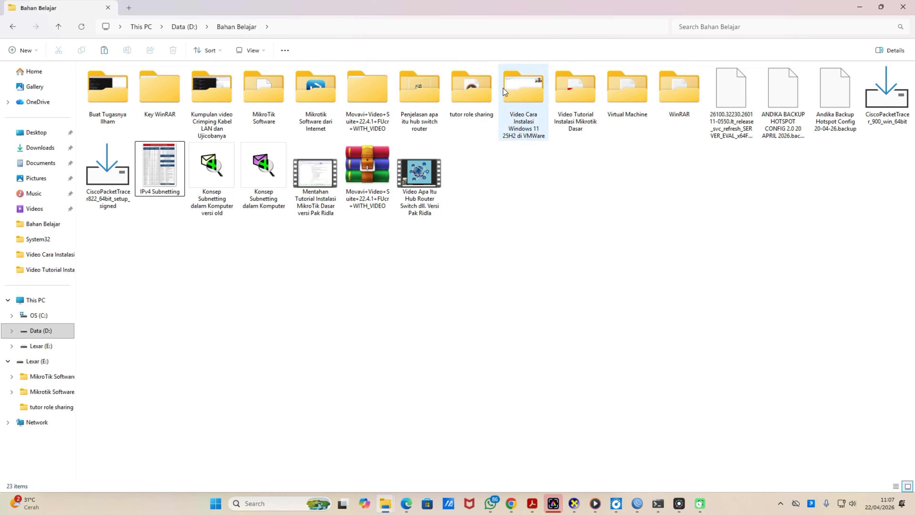
- Share the "tutor role sharing" folder with specific people, giving Everyone Read/Write permission, and finish the sharing wizard
left_click(487, 89)
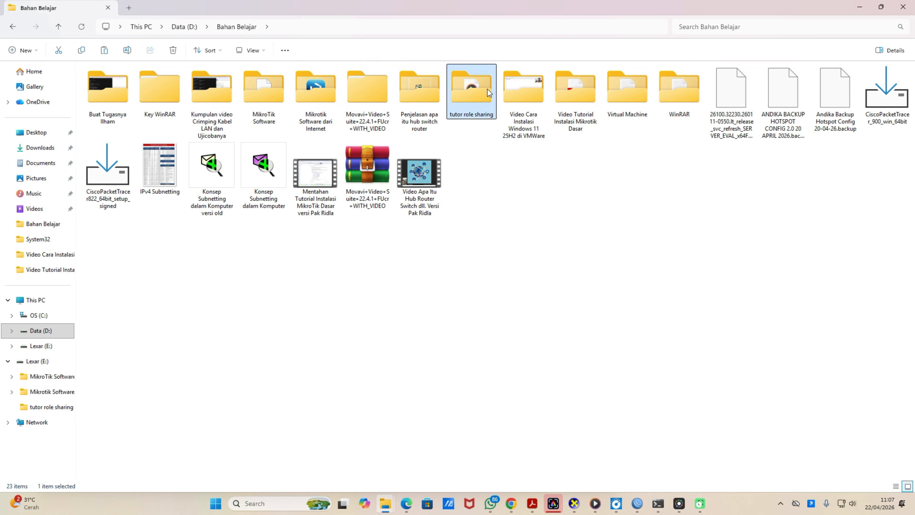
right_click(462, 91)
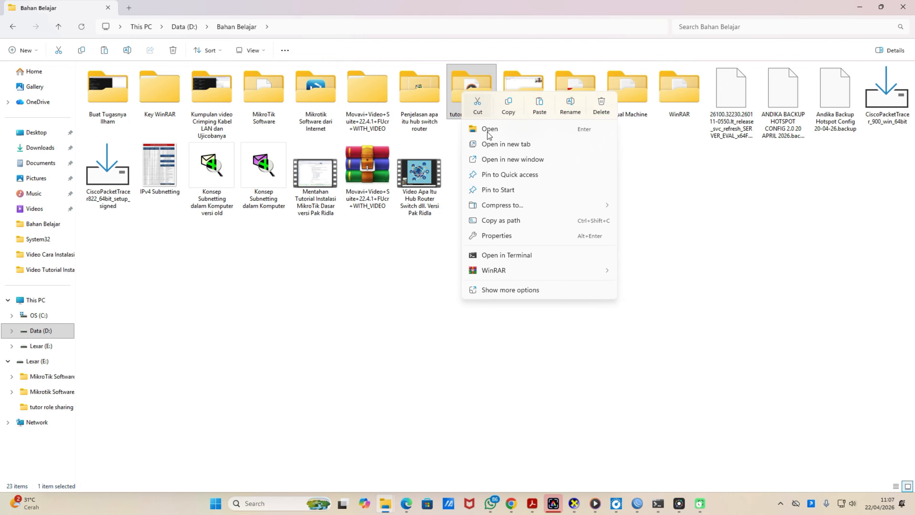
left_click(555, 287)
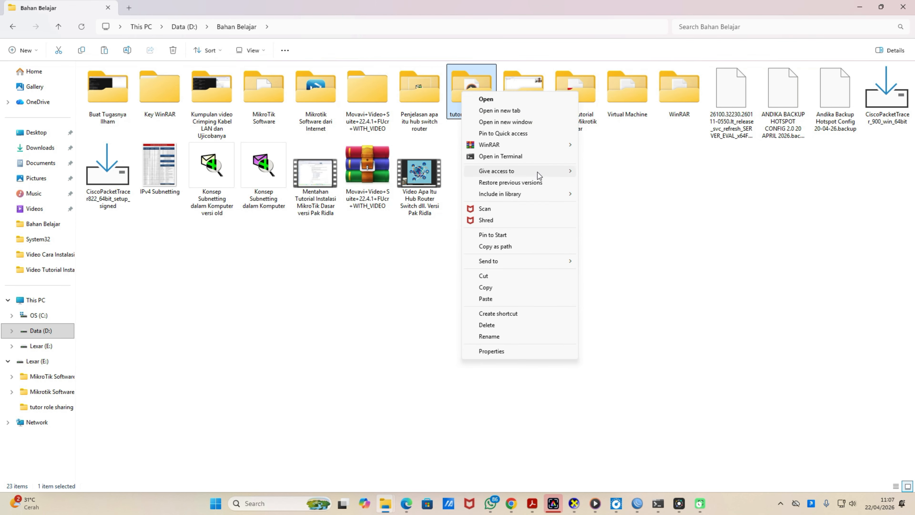
mouse_move(537, 171)
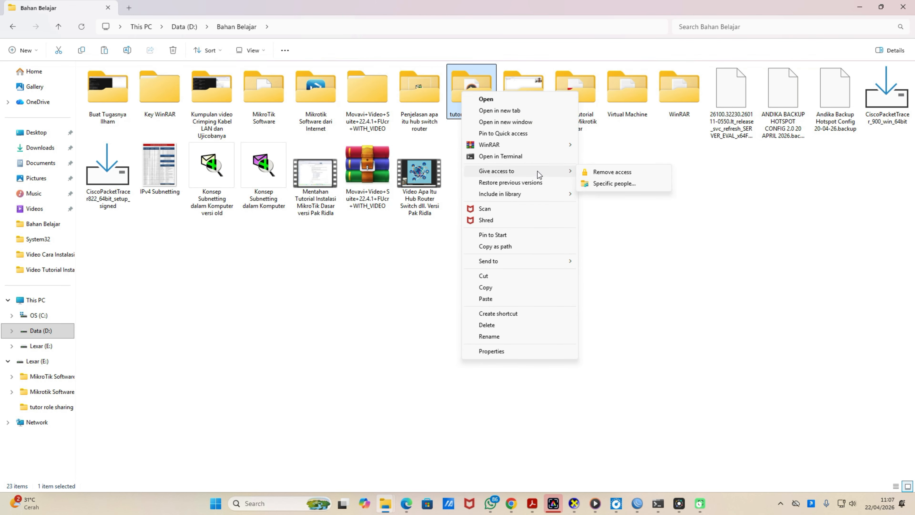
left_click(642, 184)
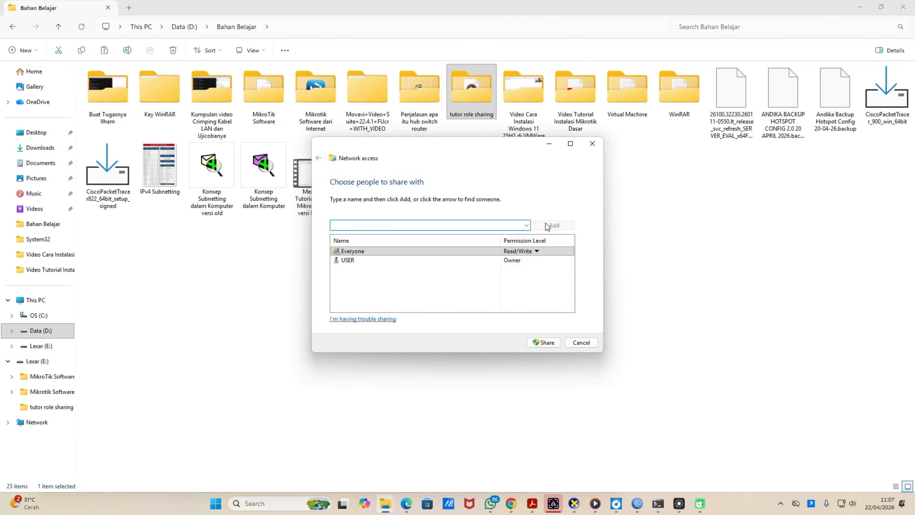
left_click(533, 251)
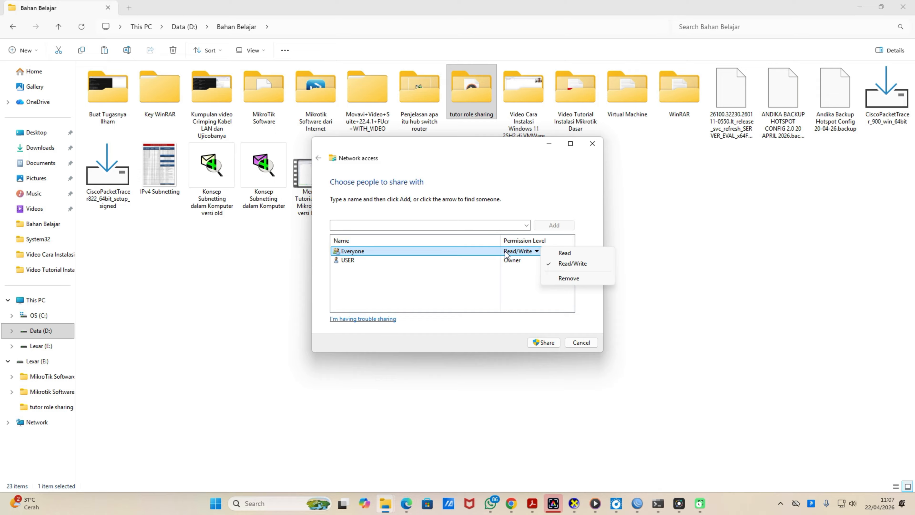
left_click(563, 263)
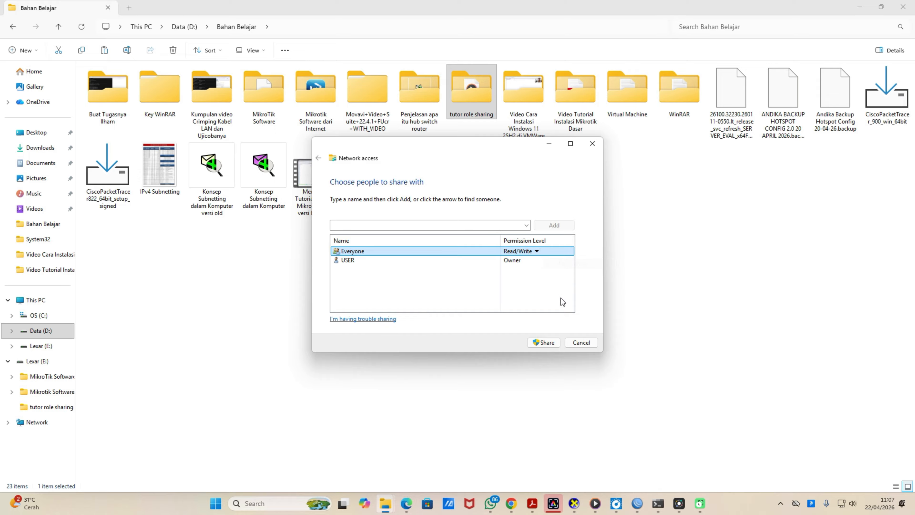
left_click(556, 342)
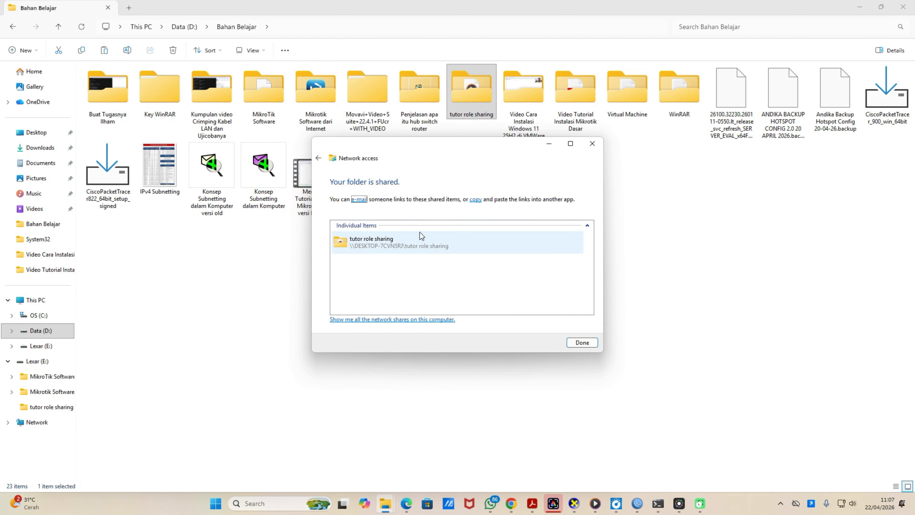
left_click(426, 246)
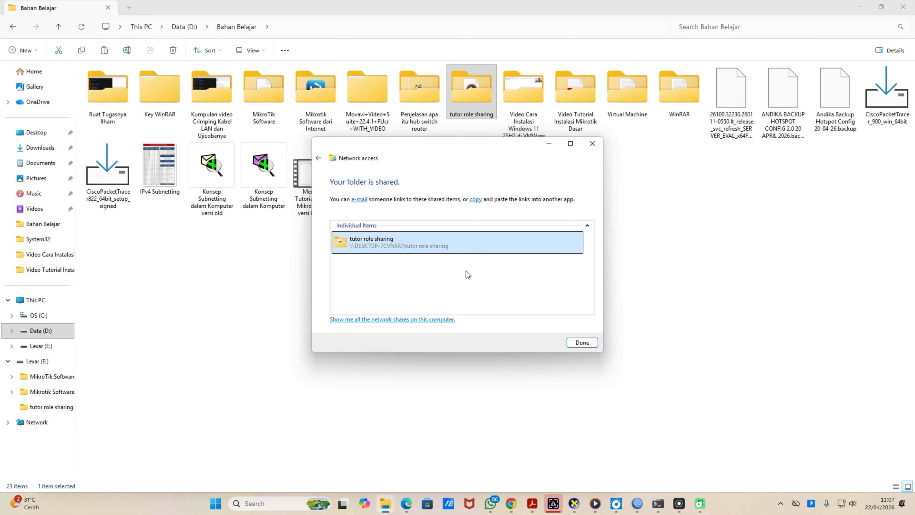
left_click(582, 342)
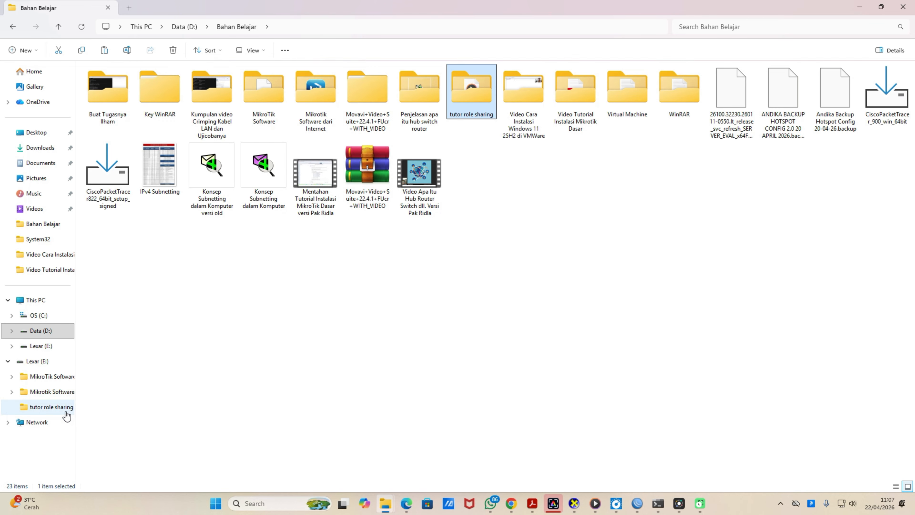
- Browse the network computer at \\192.168.5.15, look inside its shared "go" folder, and return to the list of shares
left_click(64, 423)
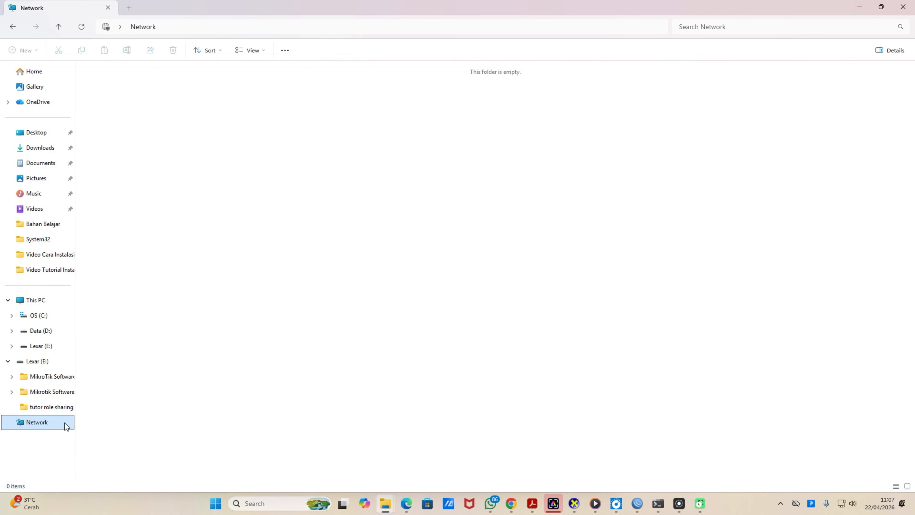
left_click(179, 31)
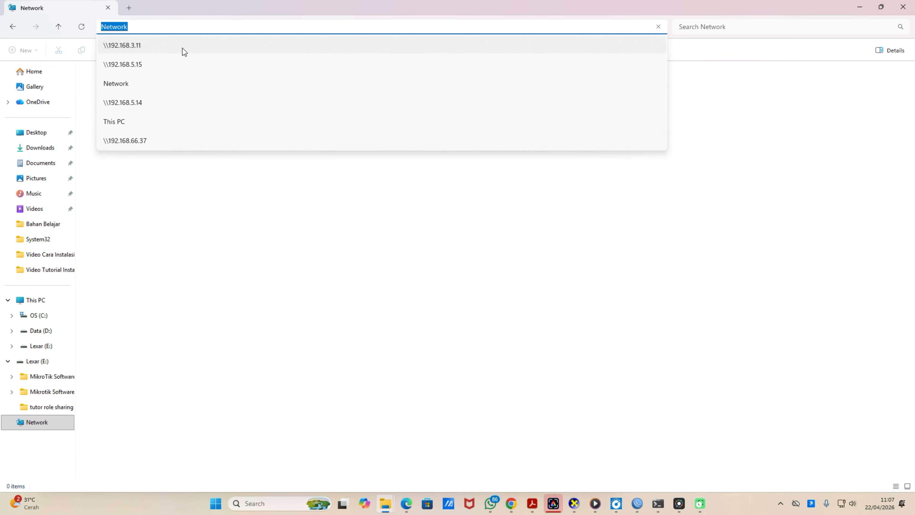
key("Down")
key("Down")
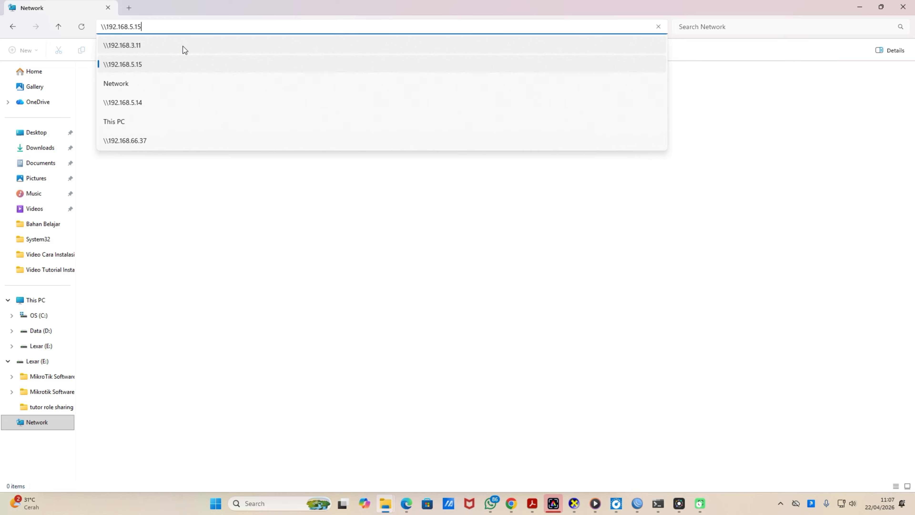
key("Return")
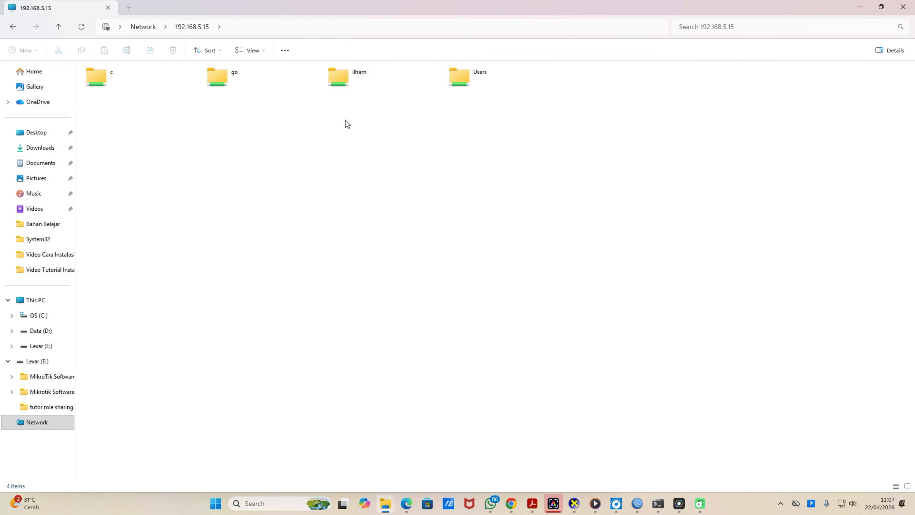
double_click(244, 73)
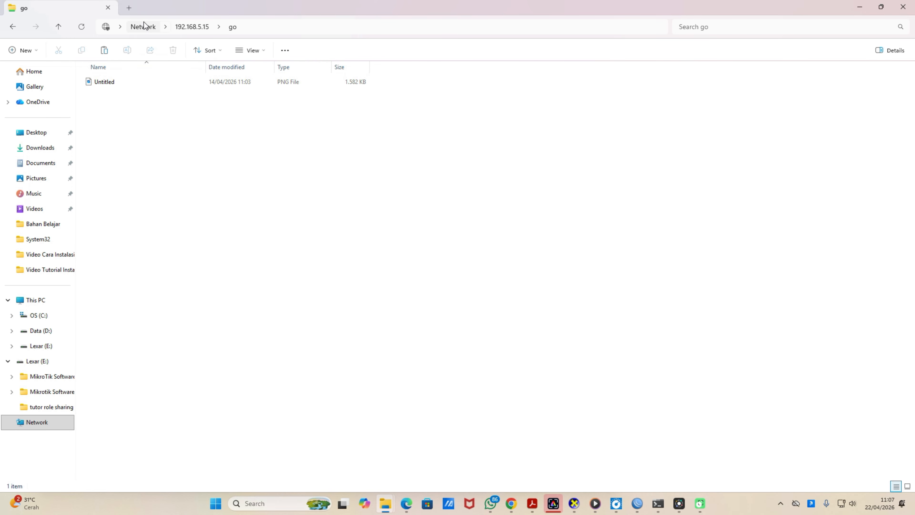
left_click(14, 29)
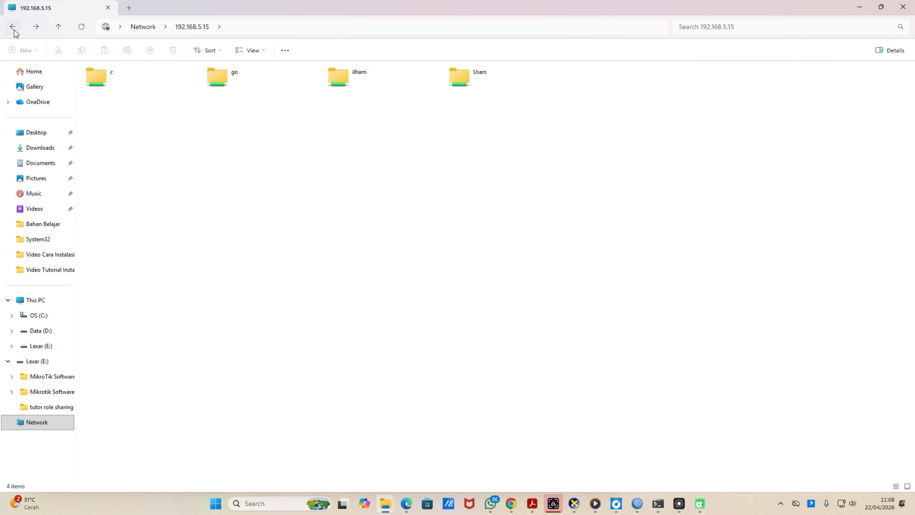
- Map the shared "go" folder on 192.168.5.15 as network drive Z: with reconnection at sign-in
right_click(226, 82)
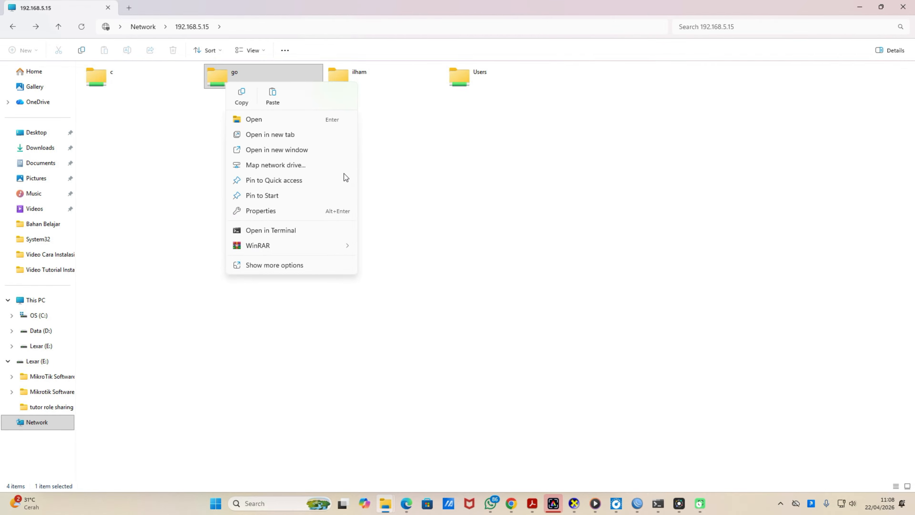
left_click(336, 168)
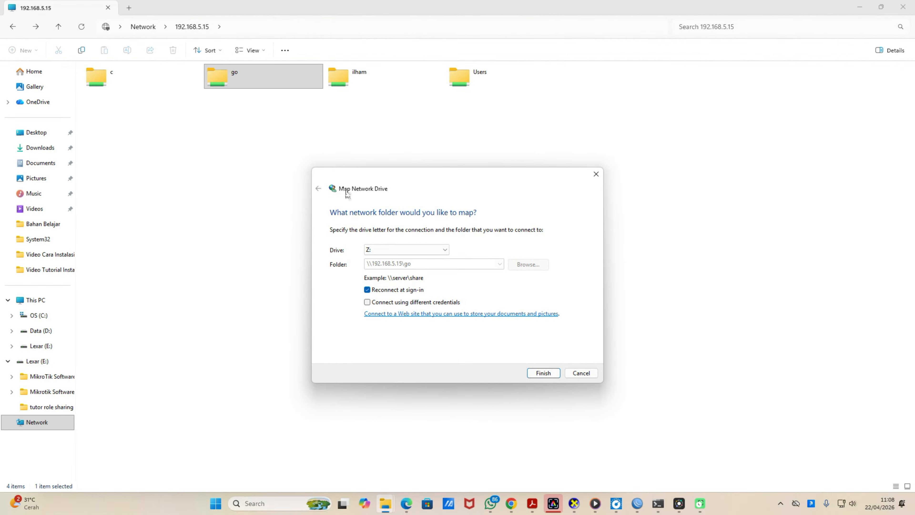
left_click(543, 373)
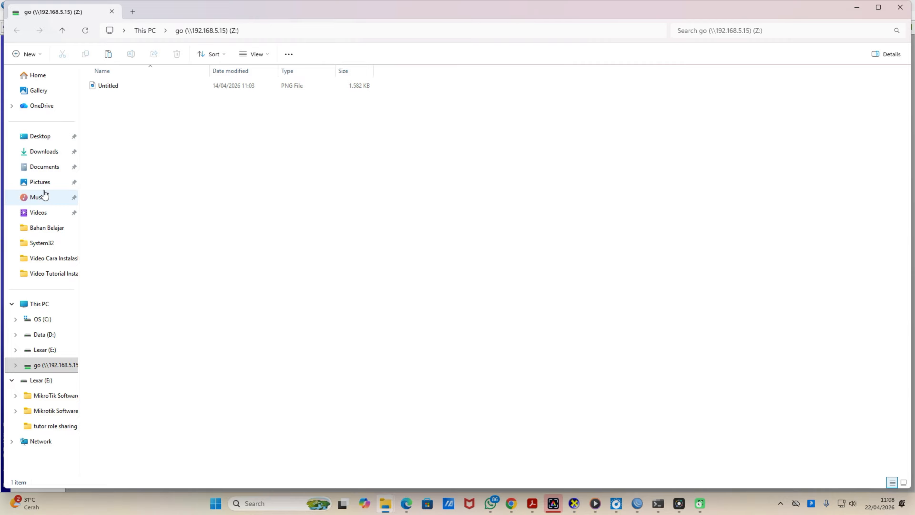
- Browse to the network computer at \\192.168.3.11 and map its shared Tugas folder as network drive Y:
left_click(48, 440)
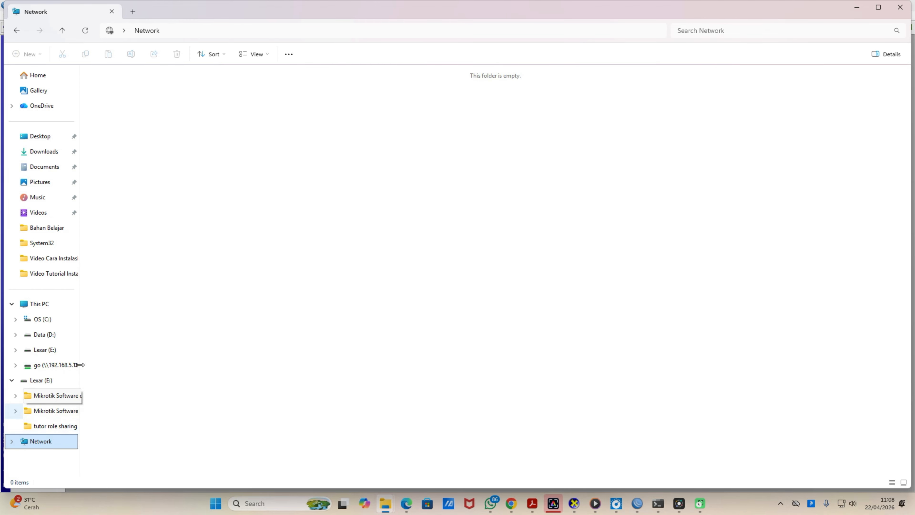
left_click(173, 31)
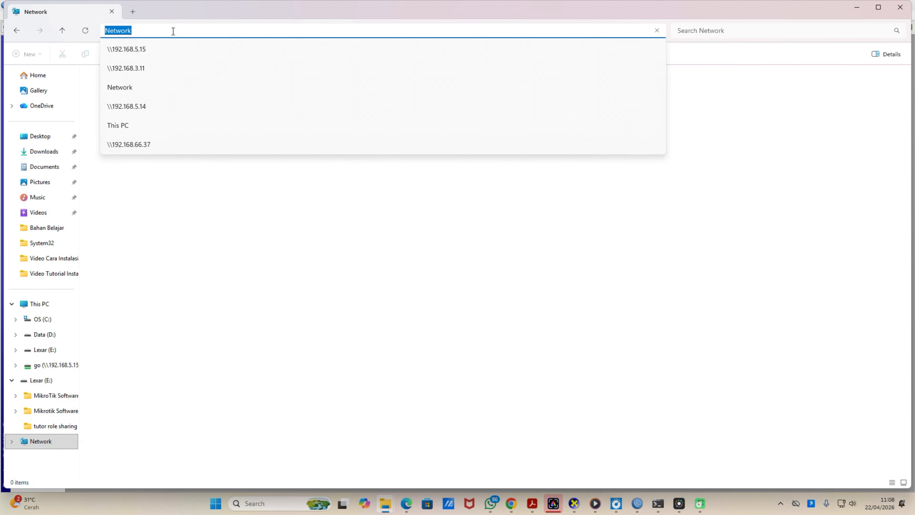
key("Down")
key("Down")
key("Down")
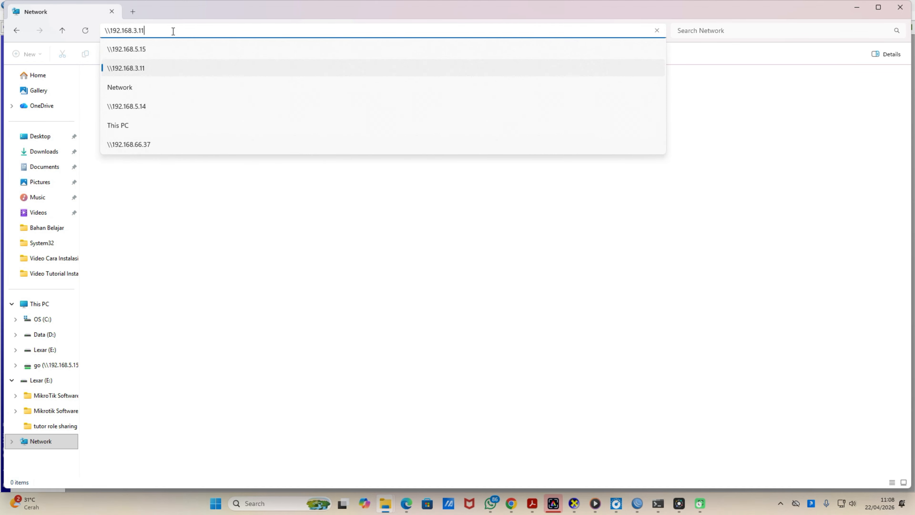
key("Return")
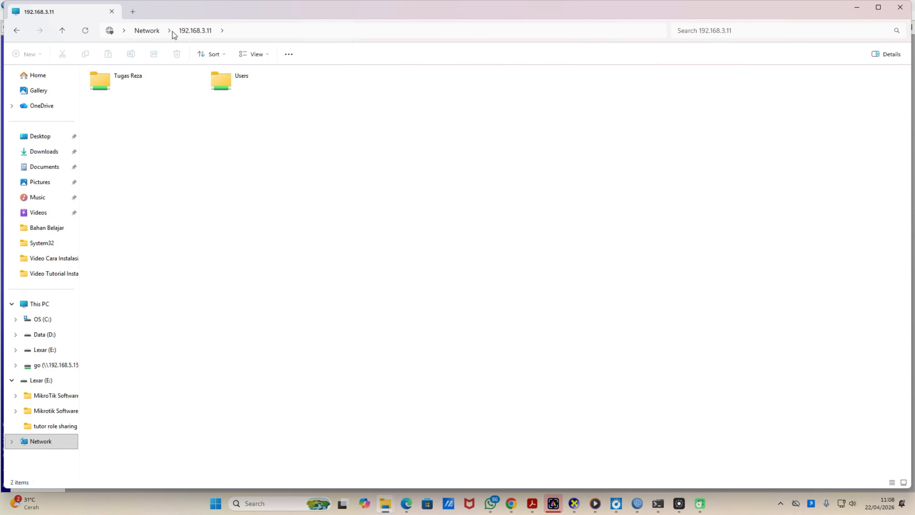
left_click(136, 79)
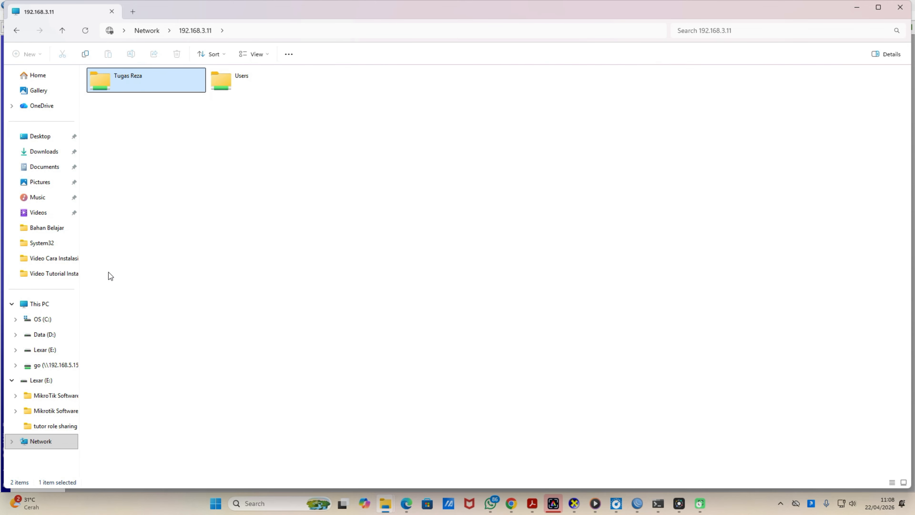
right_click(137, 79)
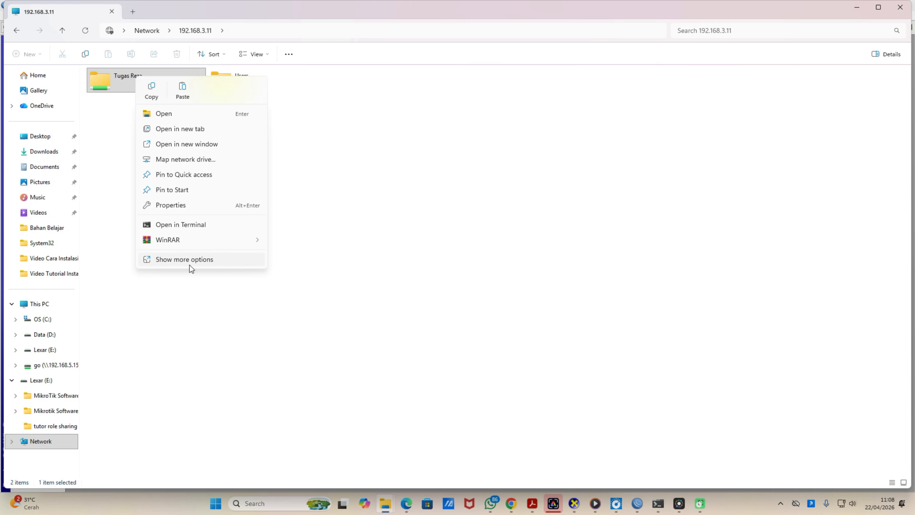
left_click(193, 162)
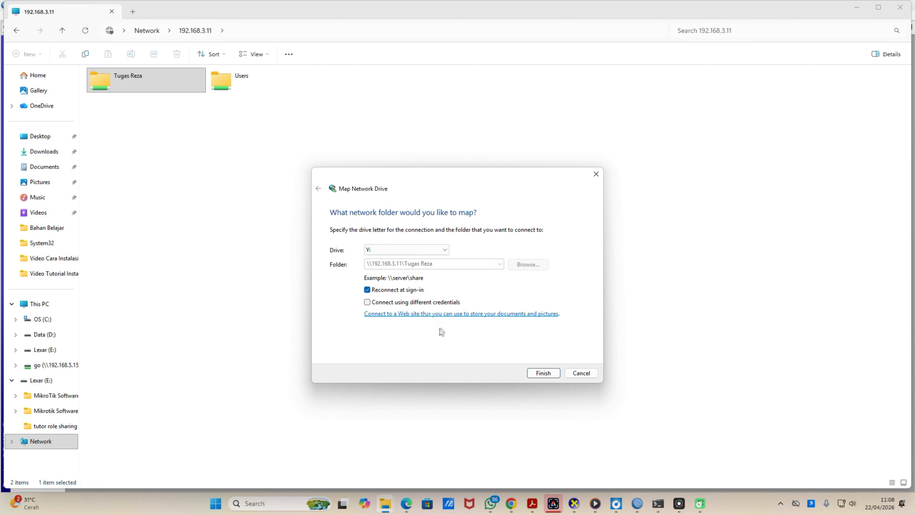
left_click(527, 373)
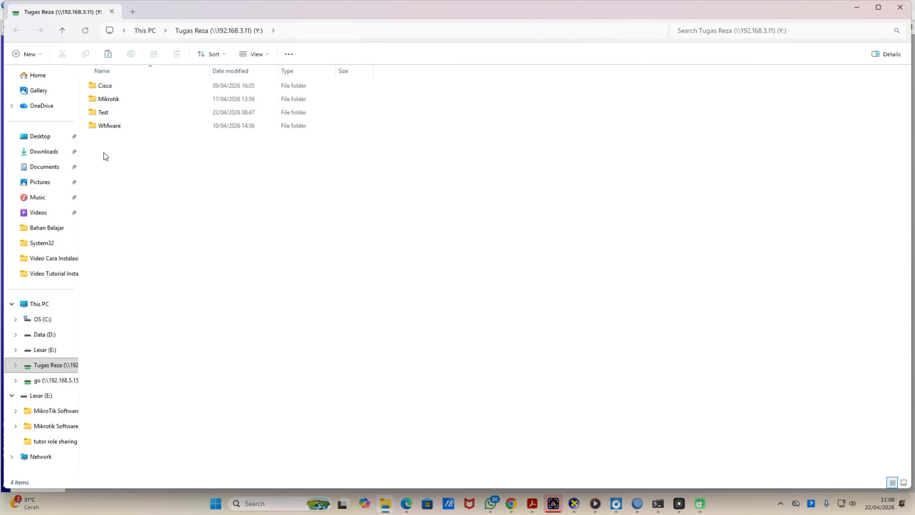
- View the mapped "go" drive (Z:), try opening its Untitled PNG file, and dismiss the app selection
left_click(68, 382)
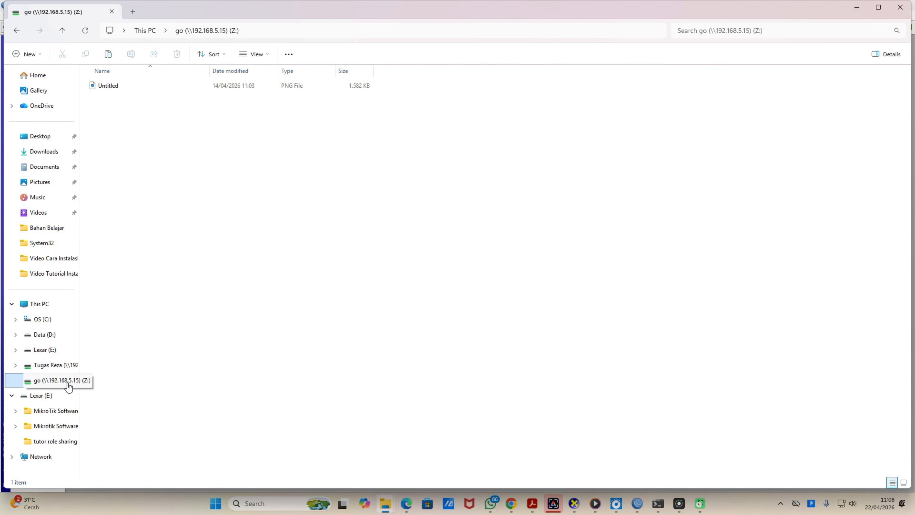
double_click(133, 83)
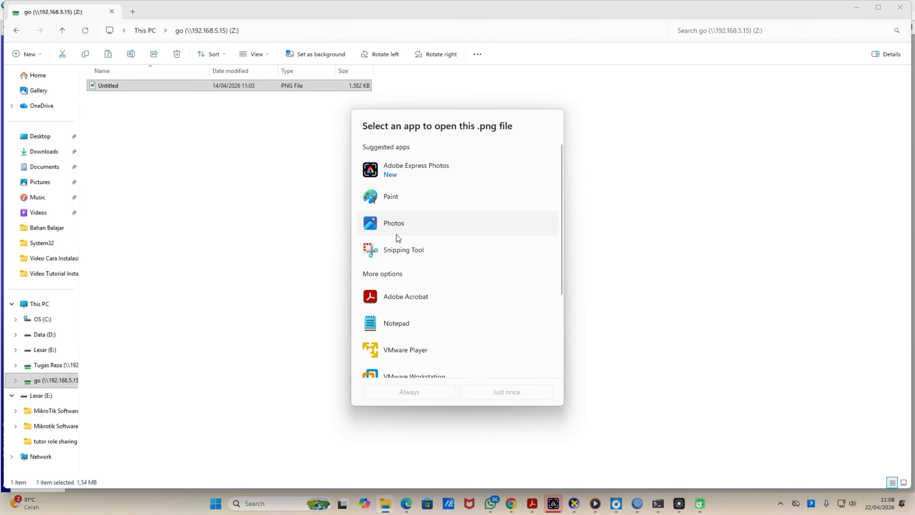
left_click(280, 239)
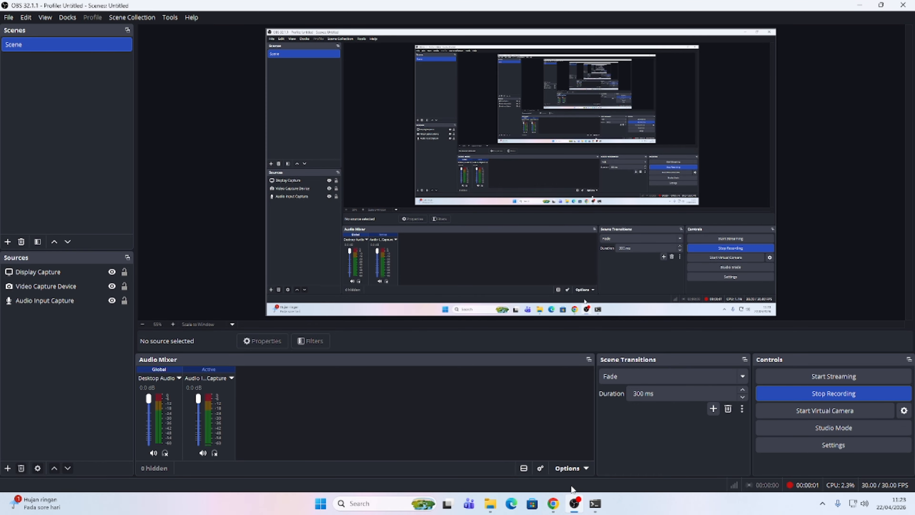
- Switch to Command Prompt on the production computer and ping the IT computer at 192.168.5.15
left_click(594, 503)
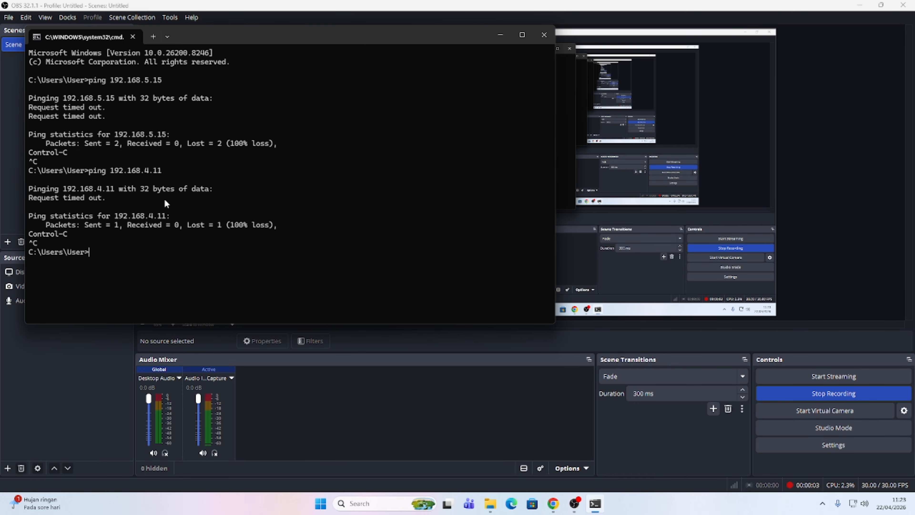
type("ping ")
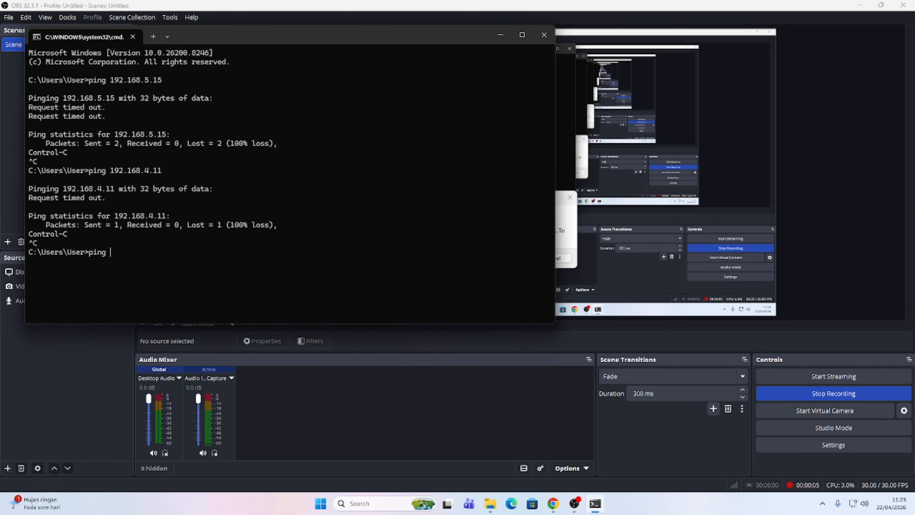
type("192.168.5.11")
key("BackSpace")
type("5")
key("Return")
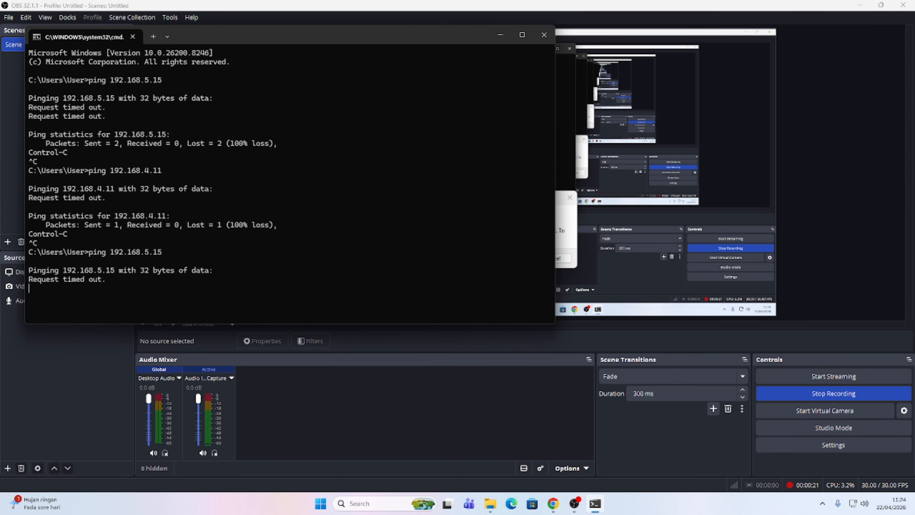
key("super+shift+F23")
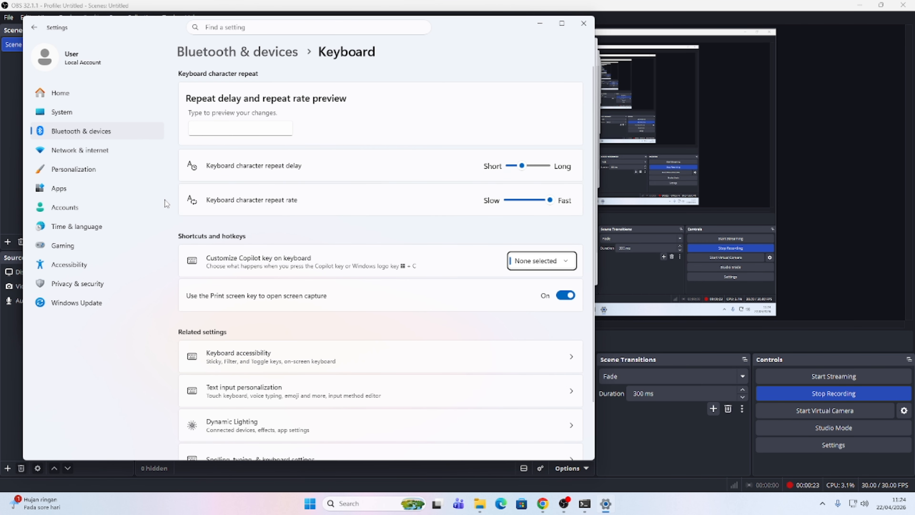
key("super")
key("Escape")
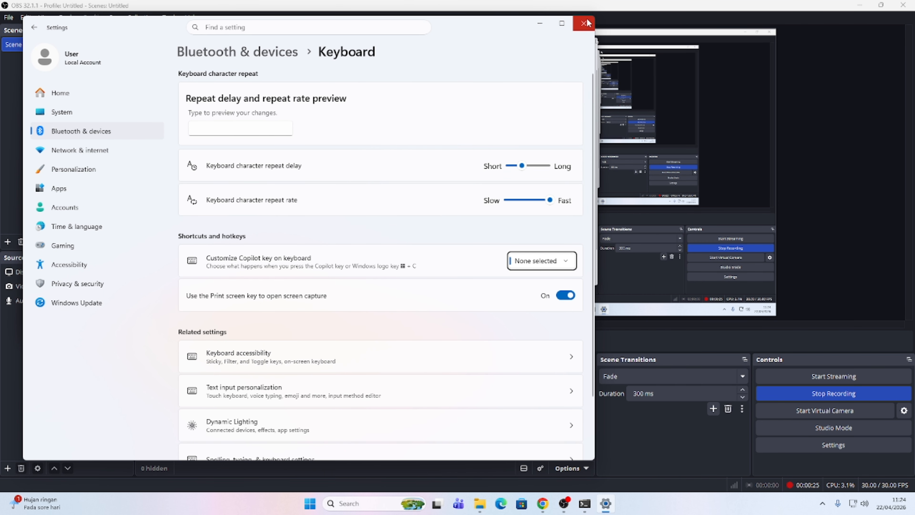
left_click(584, 24)
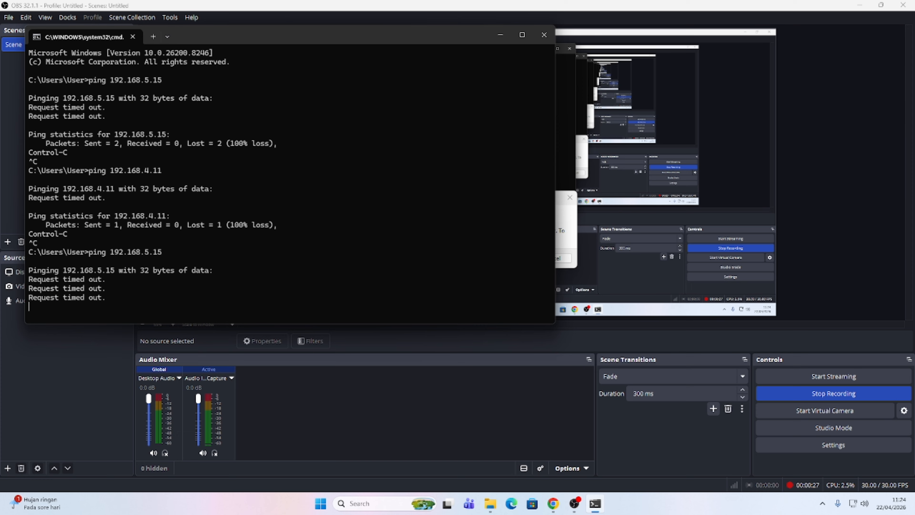
- Stop the running ping and ping the management computer at 192.168.4.11
key("ctrl+c")
type("pip")
key("Return")
type("ping 192.168.")
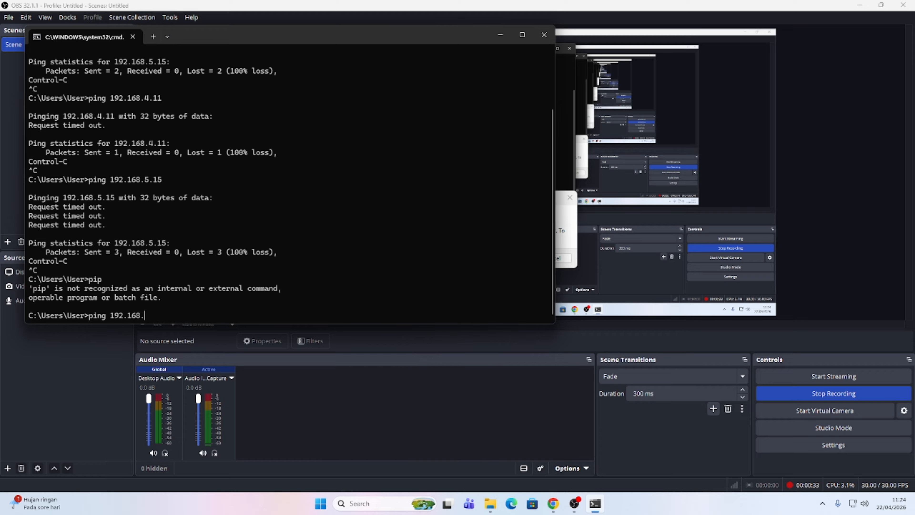
type("4.11")
key("Return")
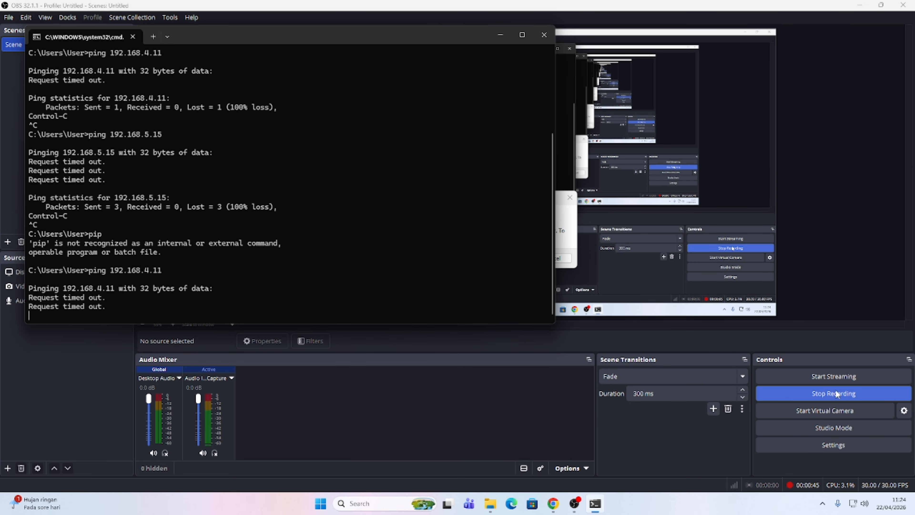
- Switch to File Explorer, dismiss the old network error, try to access \\192.168.5.15, and move the window clear of the Command Prompt output
left_click(489, 505)
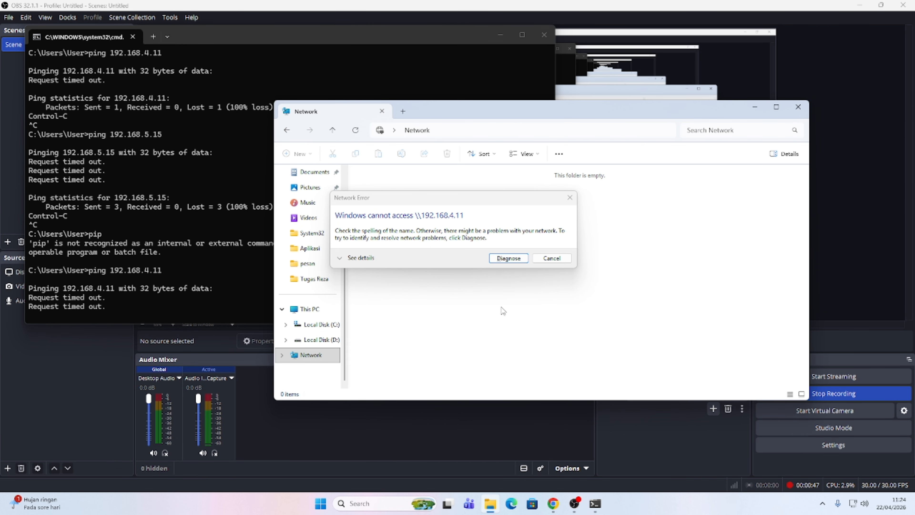
left_click(552, 257)
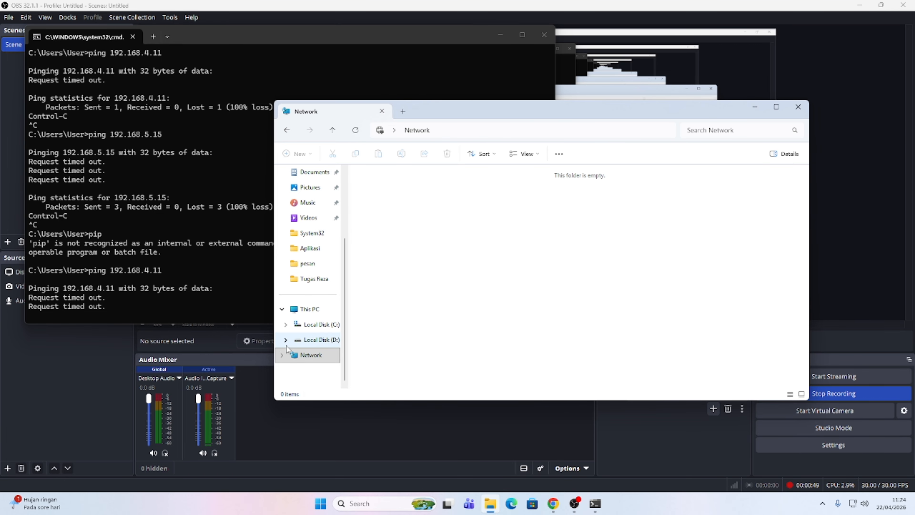
left_click(460, 130)
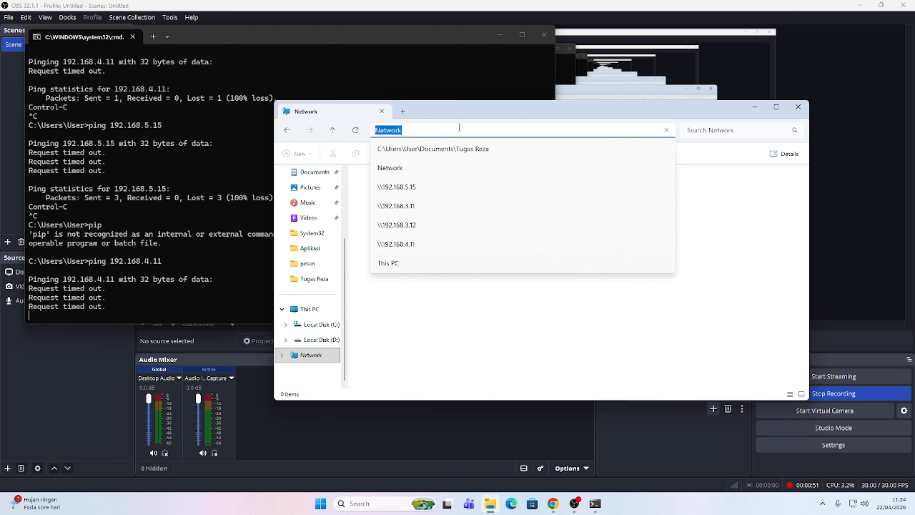
type("\\19")
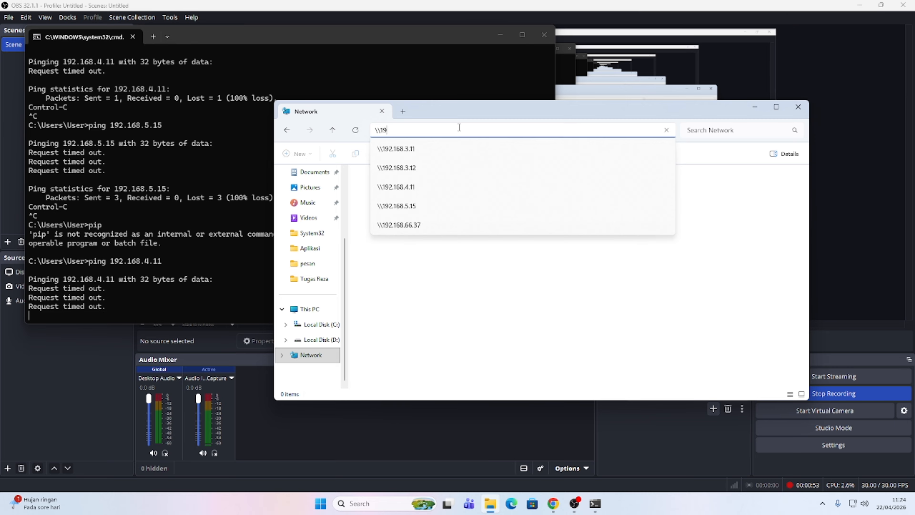
type("2.168")
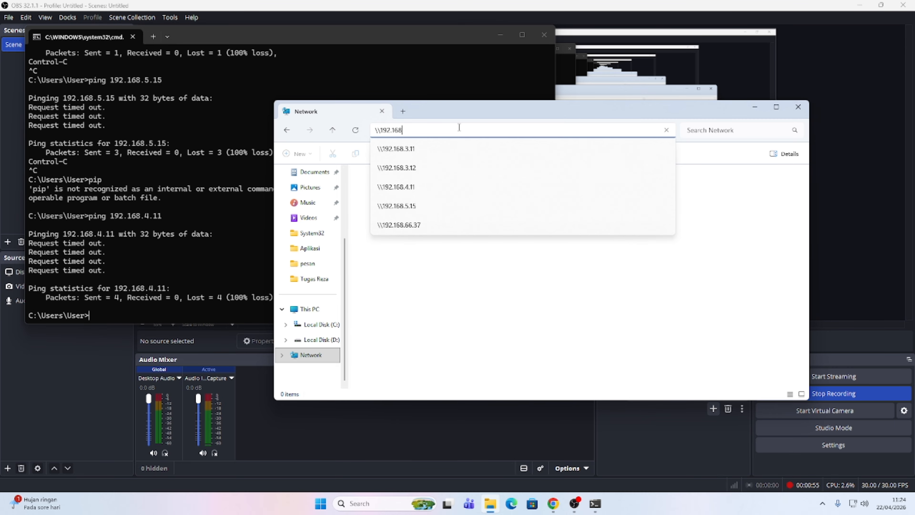
type(".3")
key("BackSpace")
type("5.15")
key("Return")
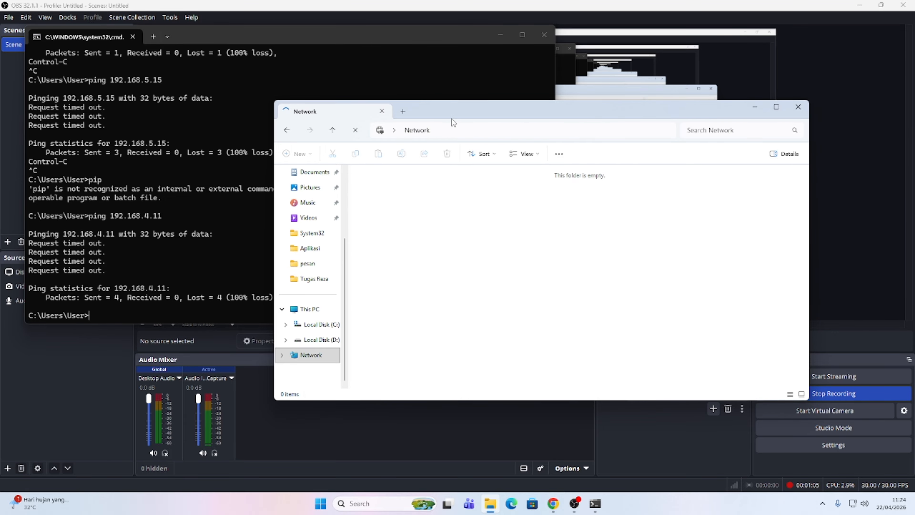
left_click_drag(454, 113, 498, 56)
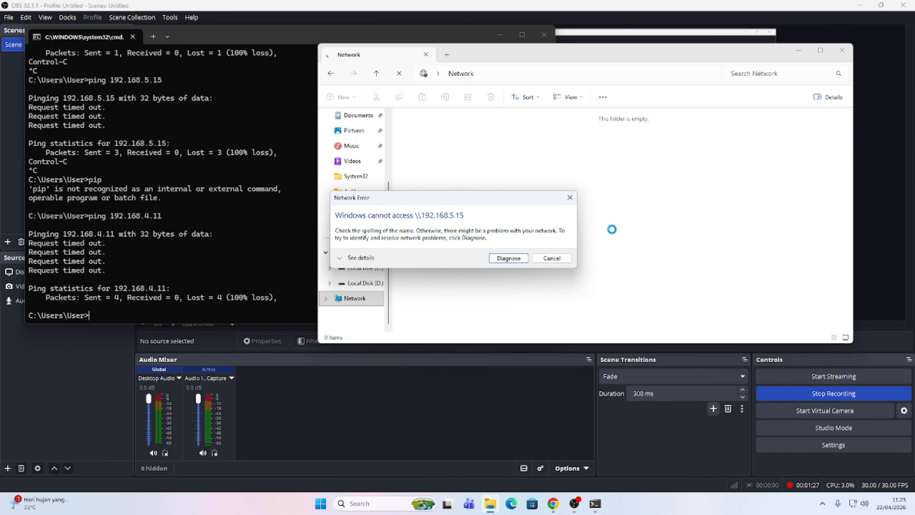
- Dismiss the network error and try to access the management computer's network share at \\192.168.4.11
left_click(553, 258)
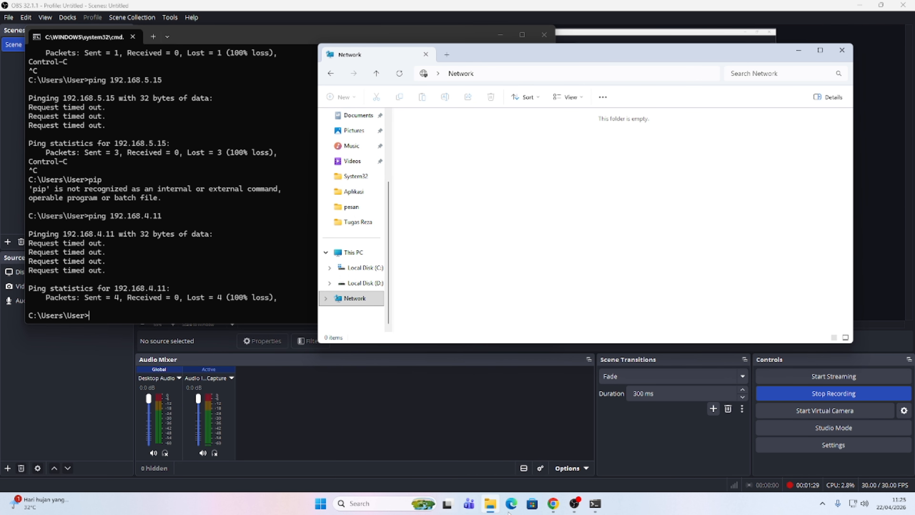
mouse_move(598, 509)
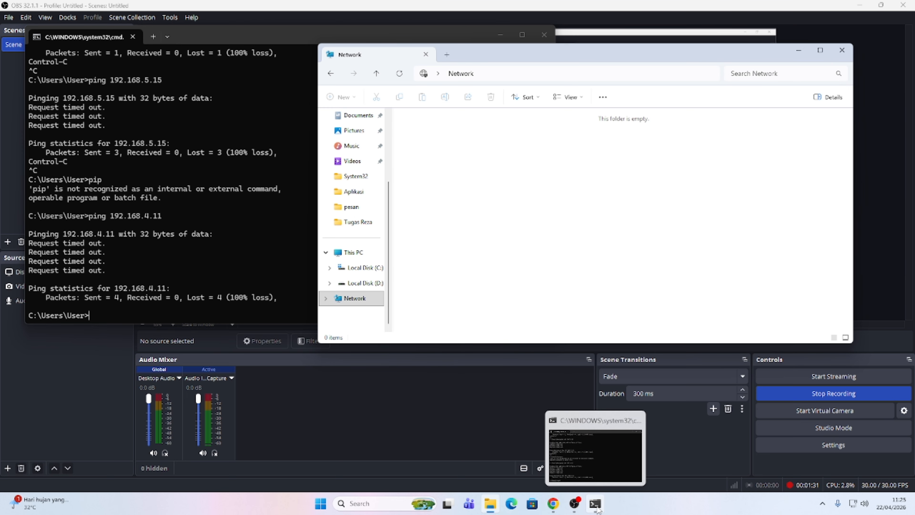
left_click(465, 73)
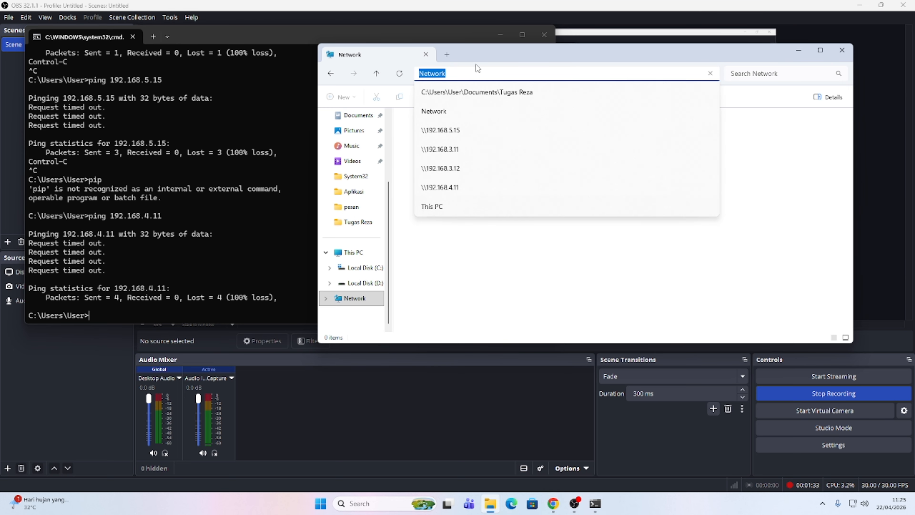
type("\\19")
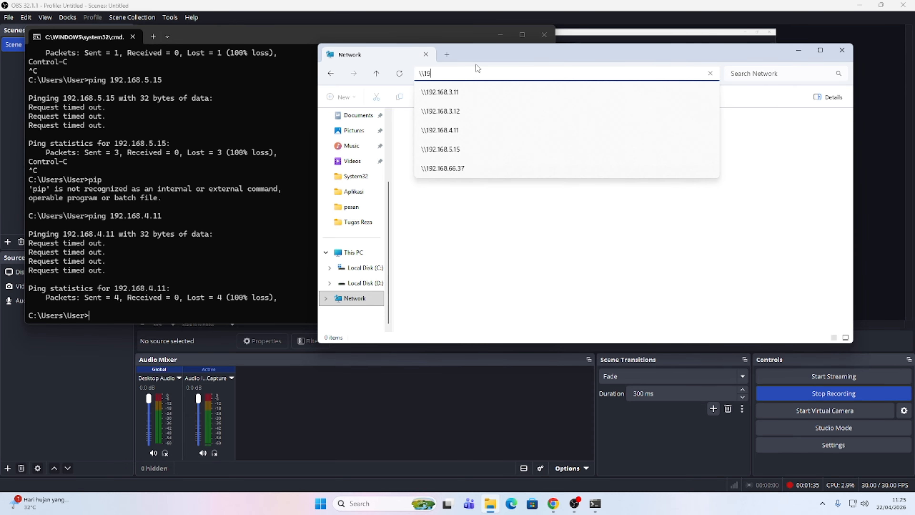
type("2.168.4.11")
key("Return")
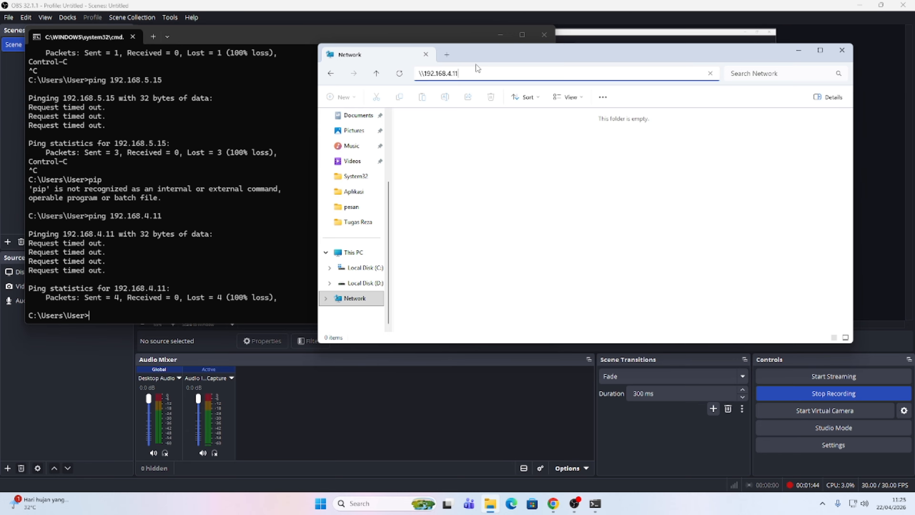
left_click(854, 393)
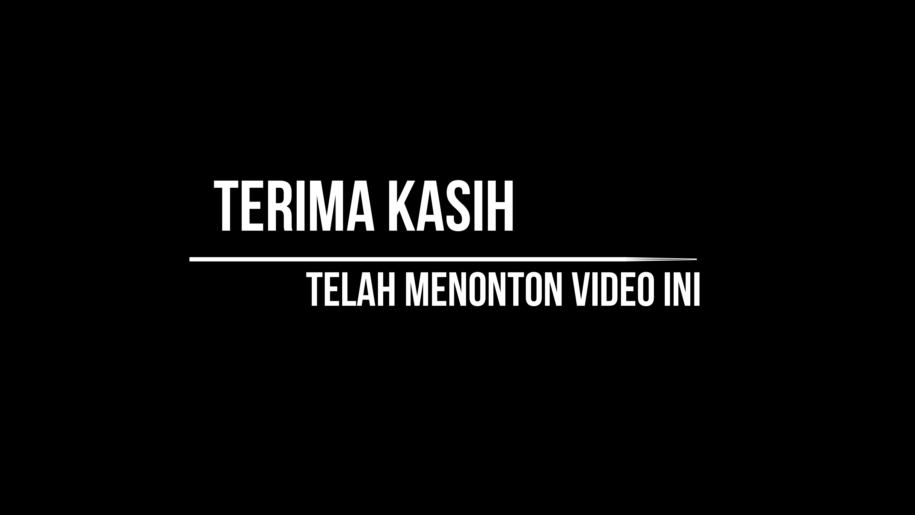